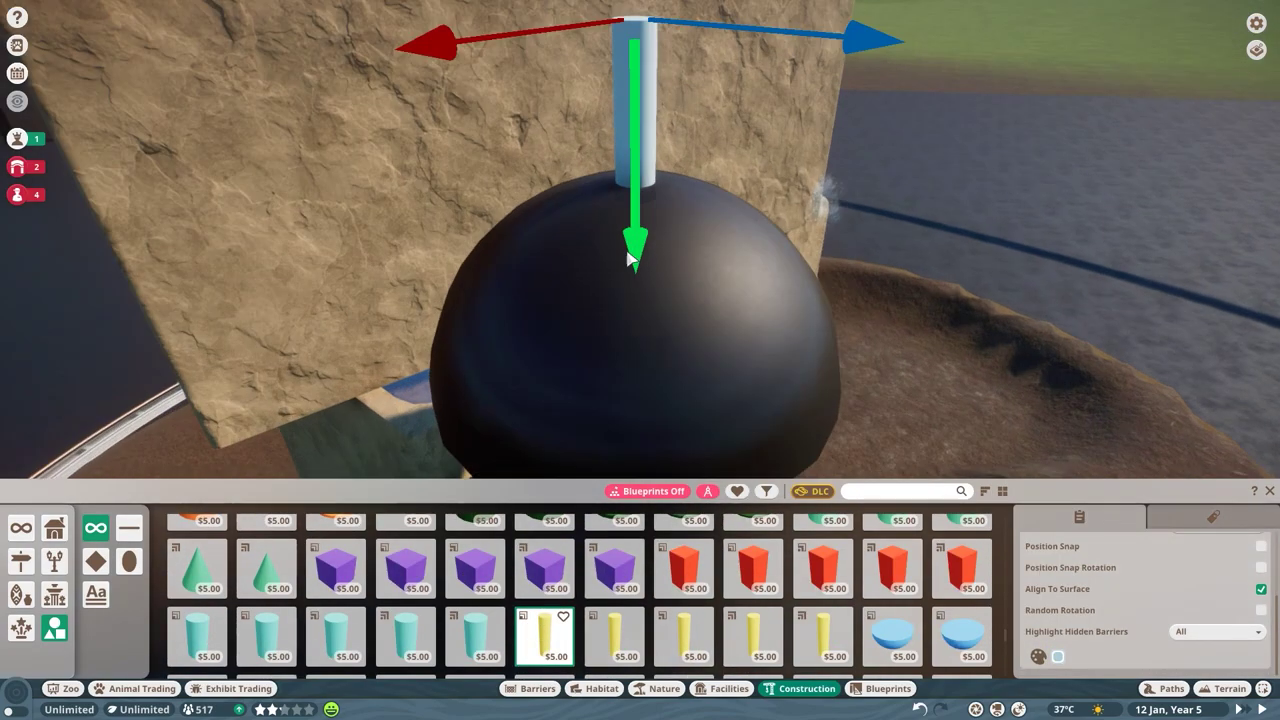
# Step: Build a white cylinder-and-bent-pipe piece out from the rock wall and colour the egg feet beige
pyautogui.click(688, 640)
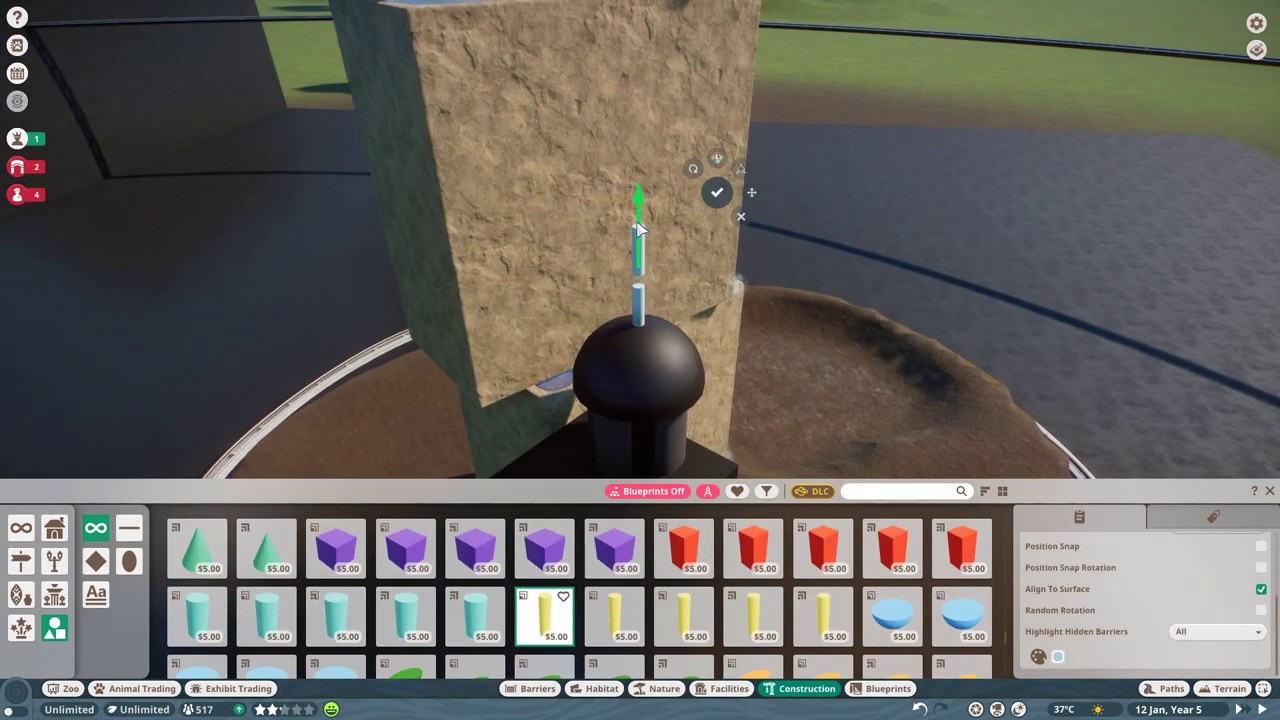
pyautogui.scroll(3, 638, 240)
pyautogui.scroll(-3, 499, 588)
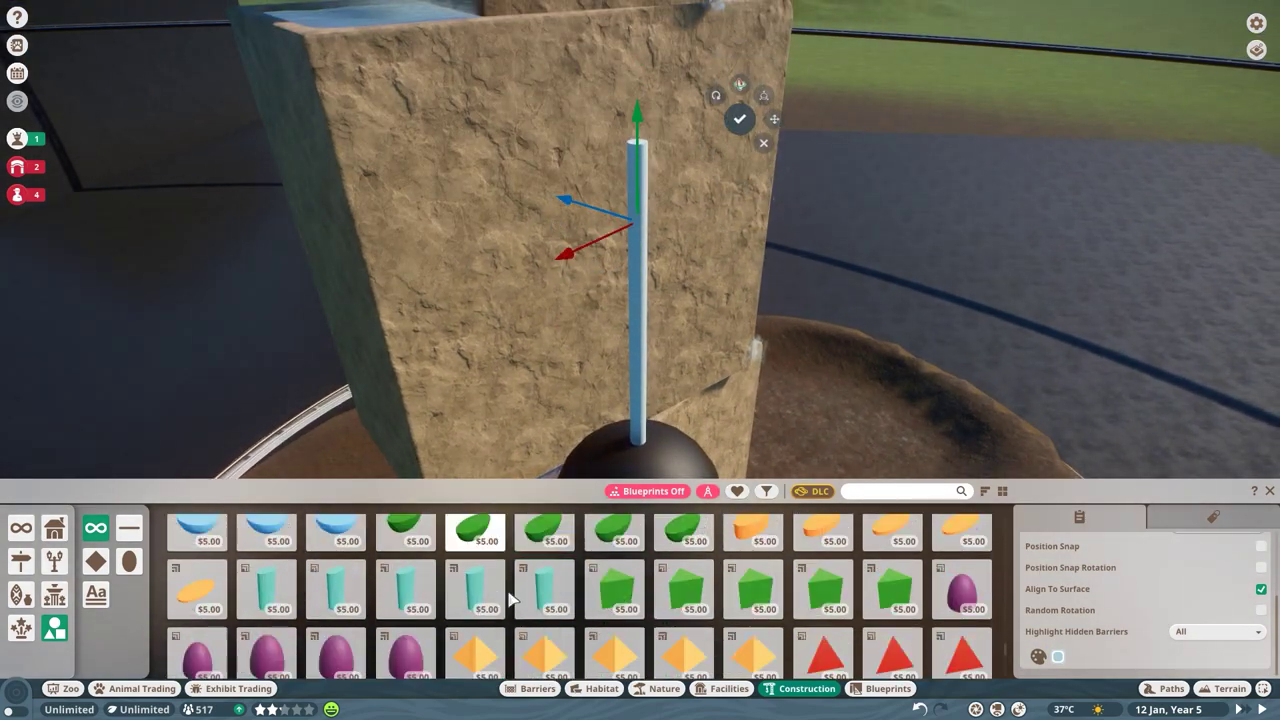
pyautogui.scroll(-3, 511, 598)
pyautogui.click(757, 585)
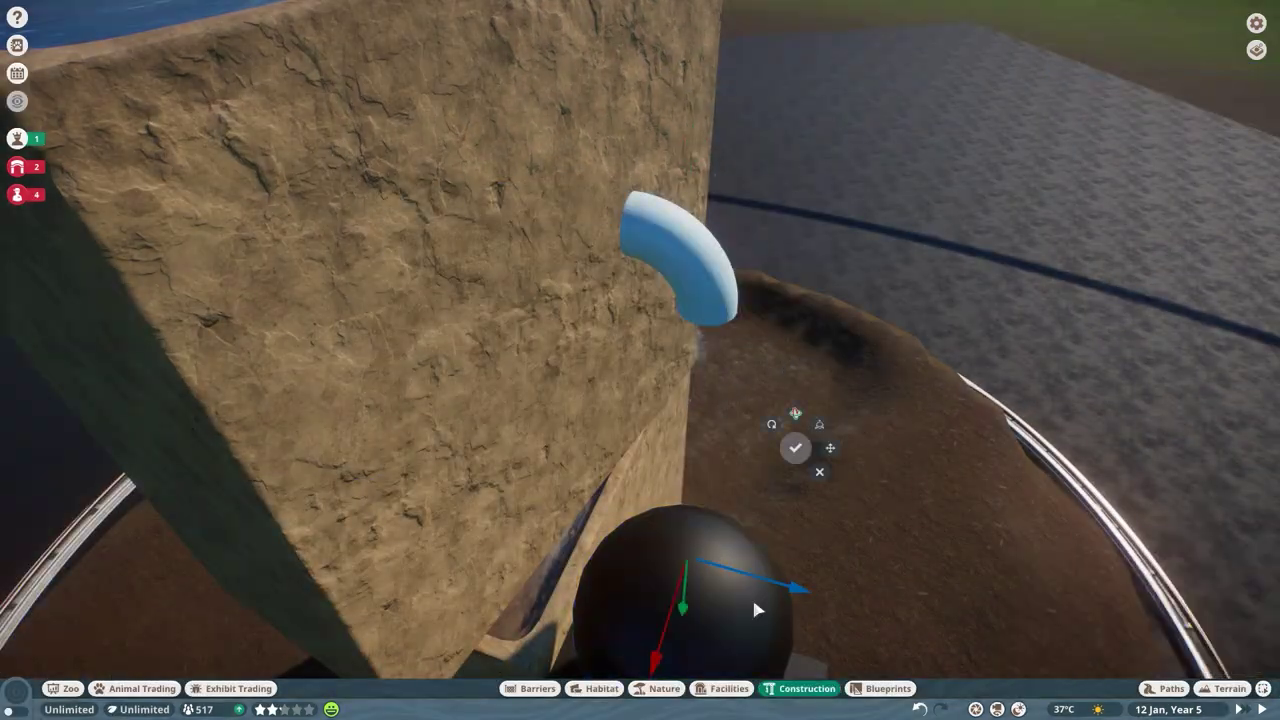
pyautogui.click(757, 609)
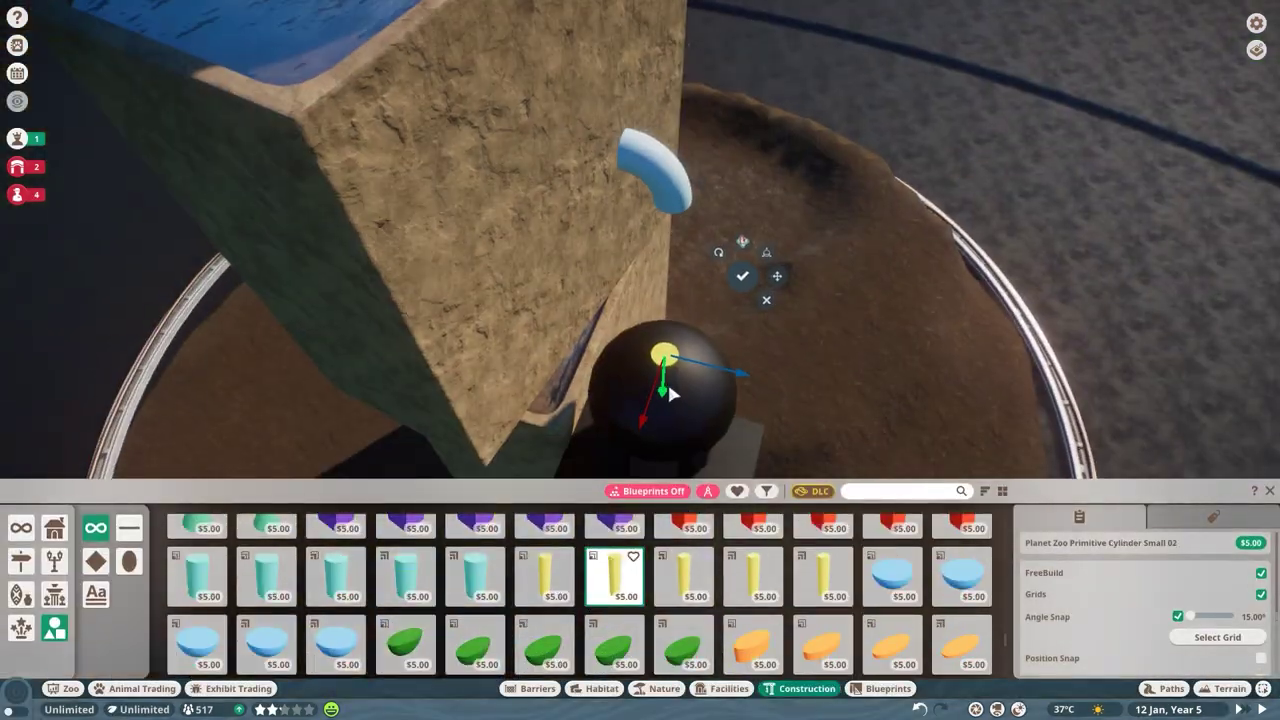
pyautogui.scroll(5, 768, 413)
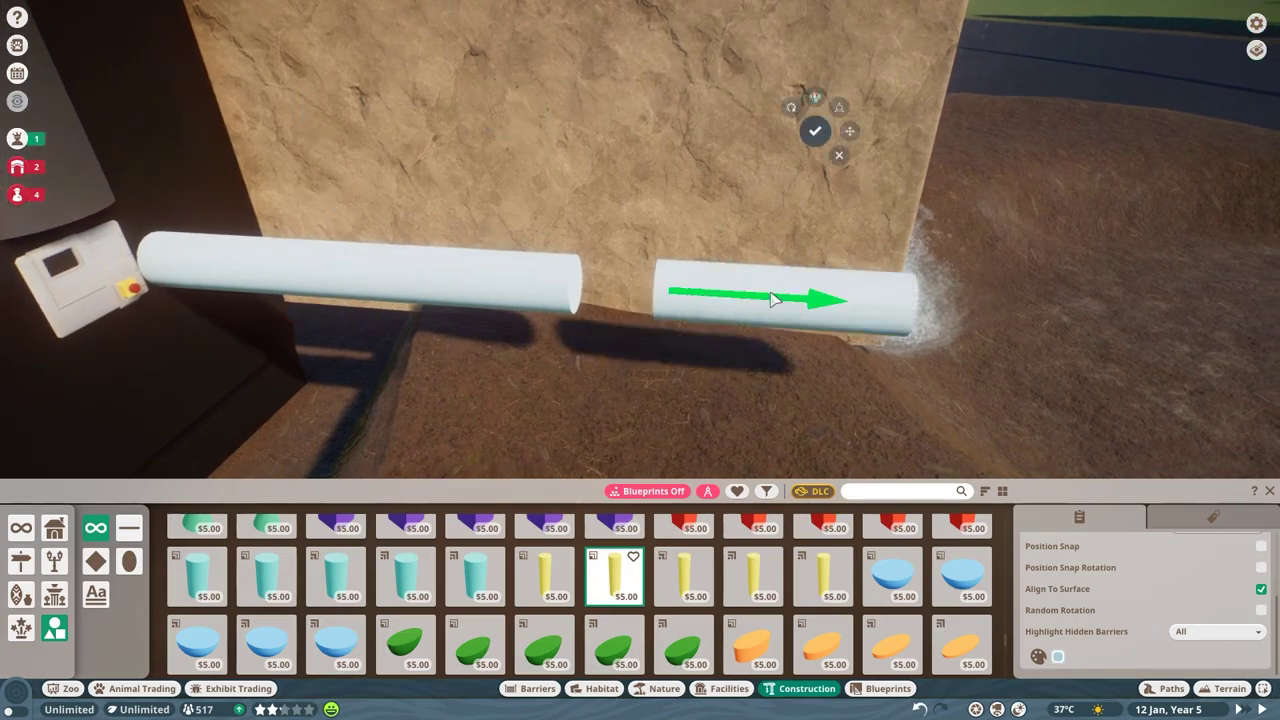
pyautogui.moveTo(730, 297); pyautogui.dragTo(708, 223)
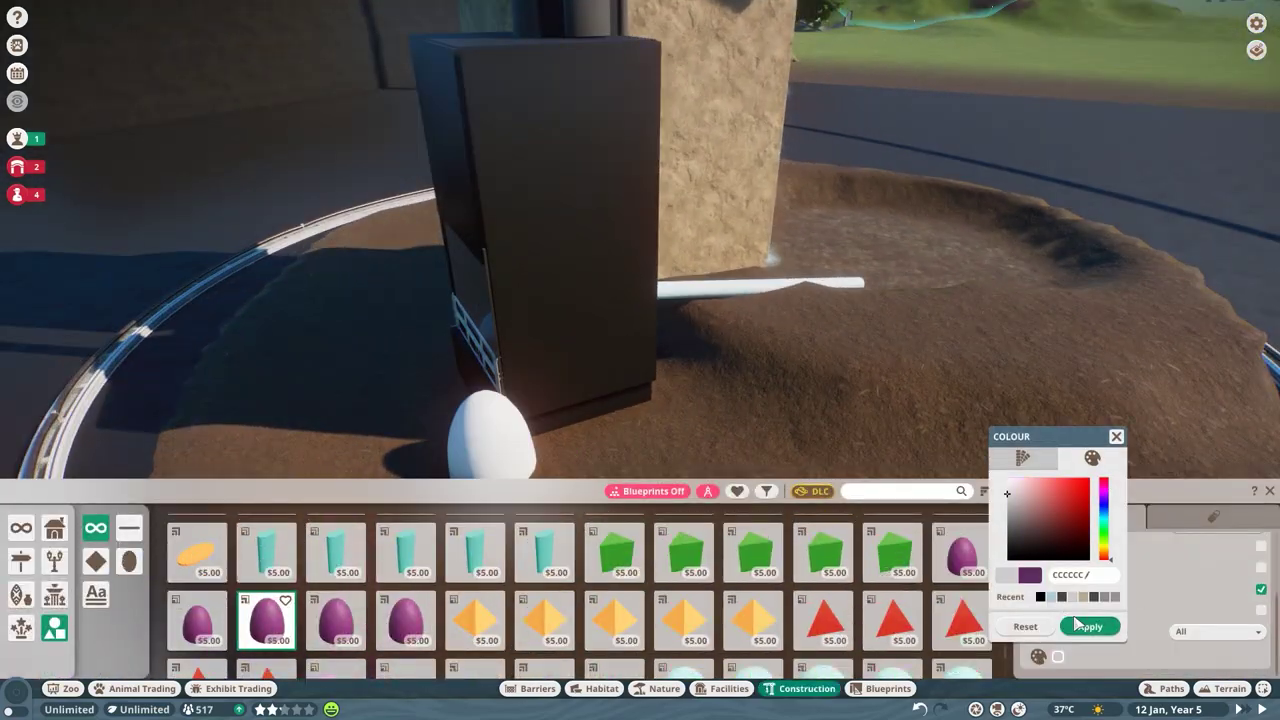
pyautogui.click(1077, 622)
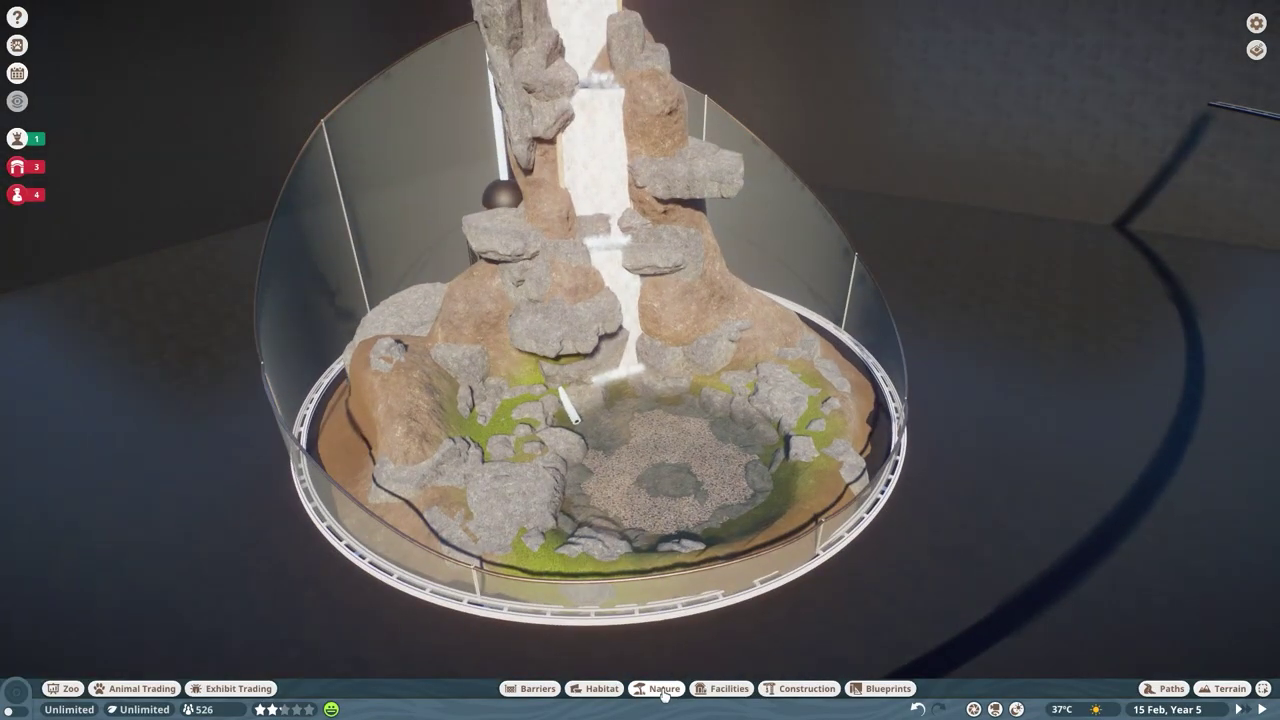
# Step: From the Nature rocks catalogue, place small mossy rocks on the waterfall tower
pyautogui.press('n')
pyautogui.scroll(5, 608, 229)
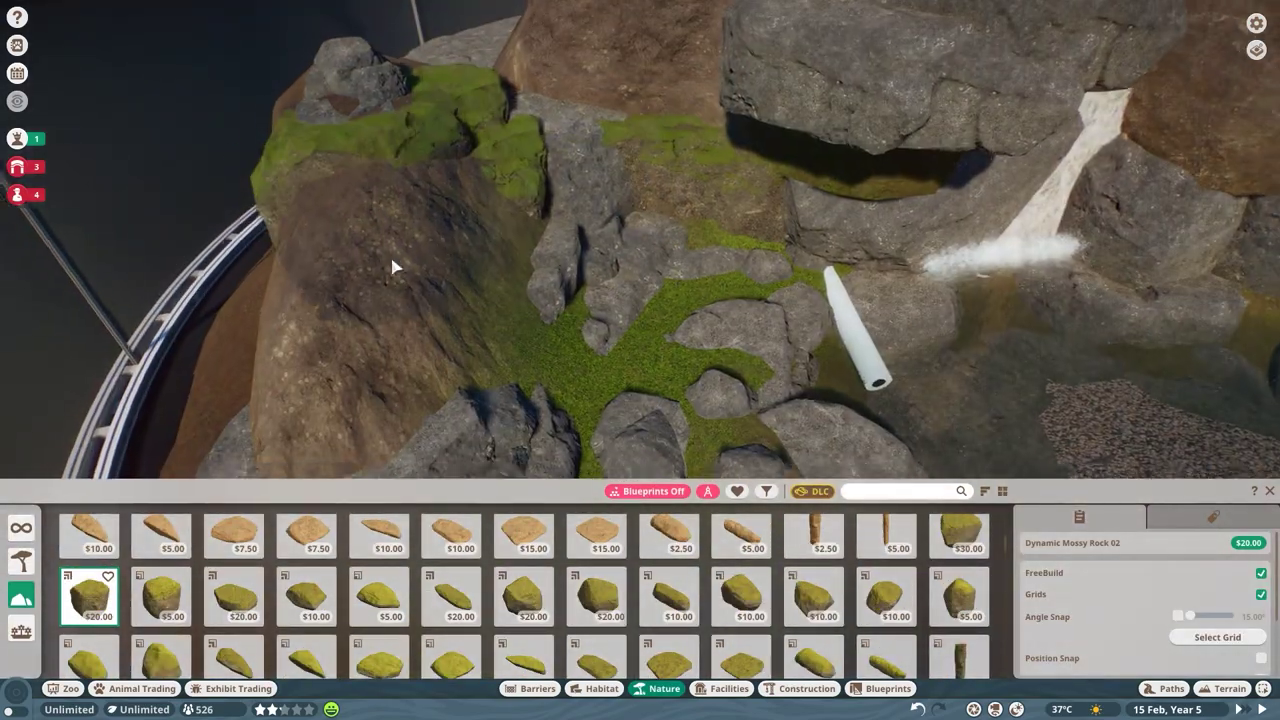
pyautogui.scroll(-10, 757, 306)
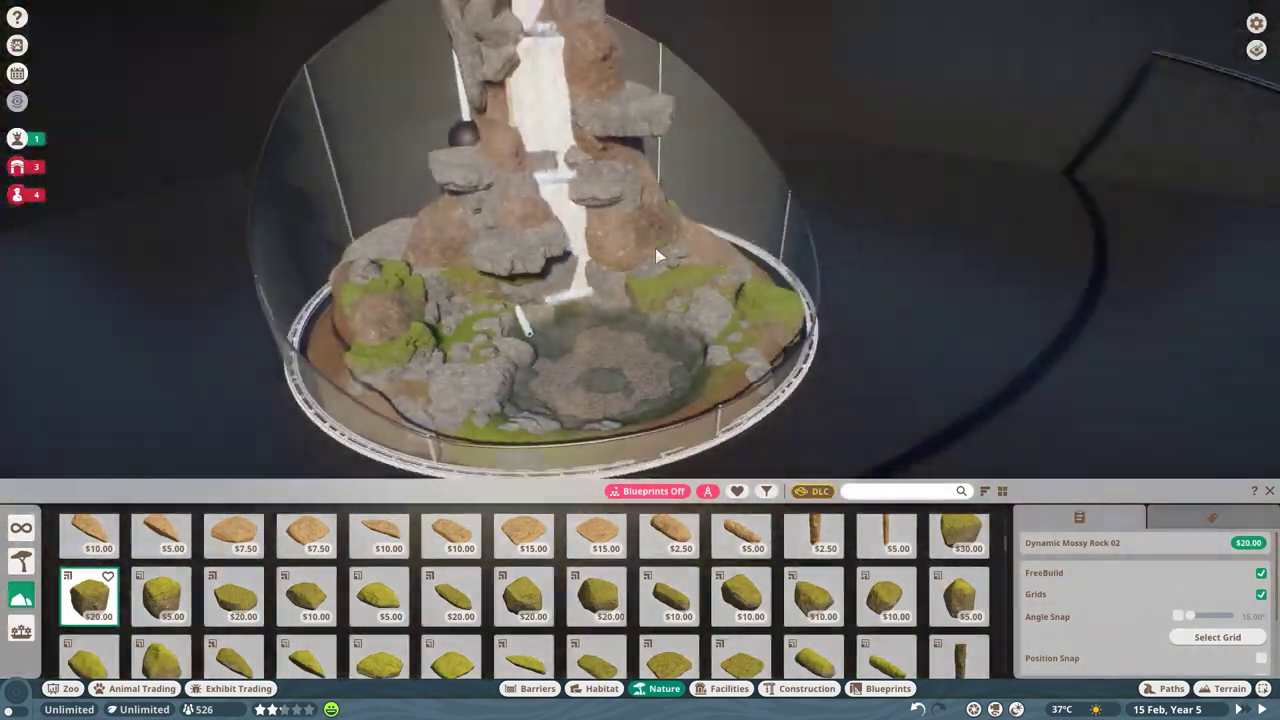
pyautogui.click(959, 595)
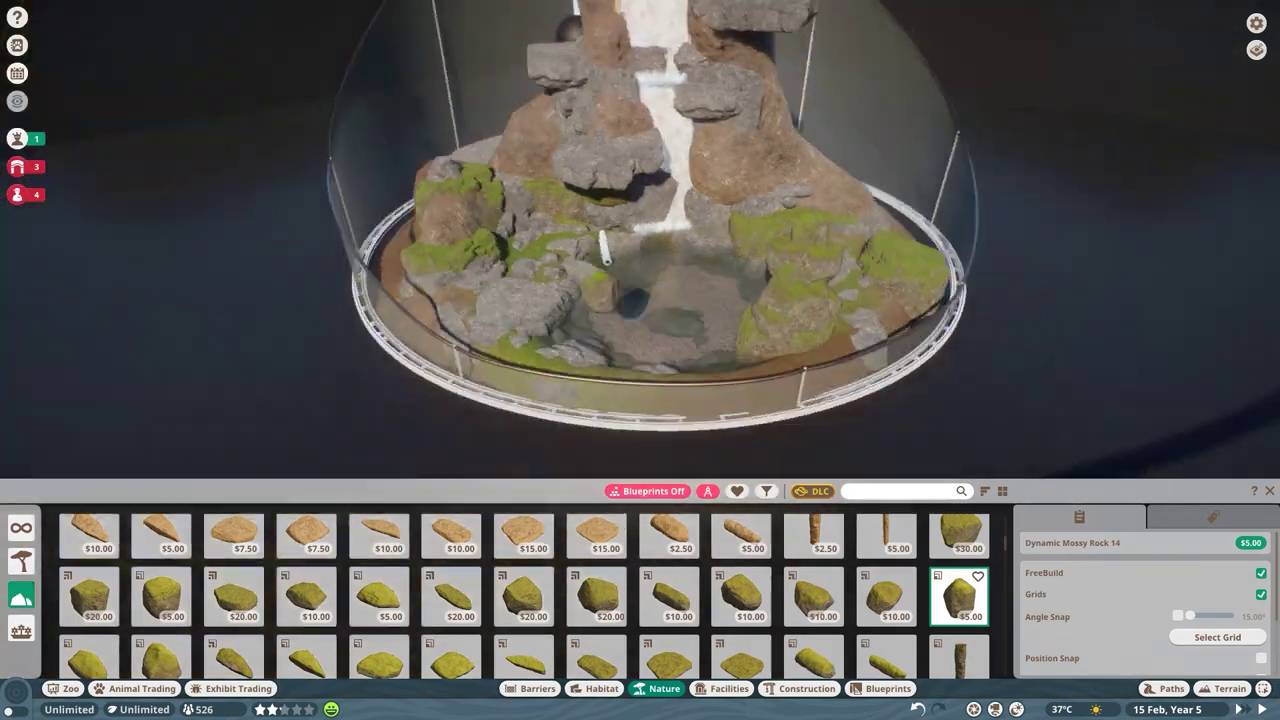
pyautogui.scroll(5, 604, 286)
pyautogui.click(379, 595)
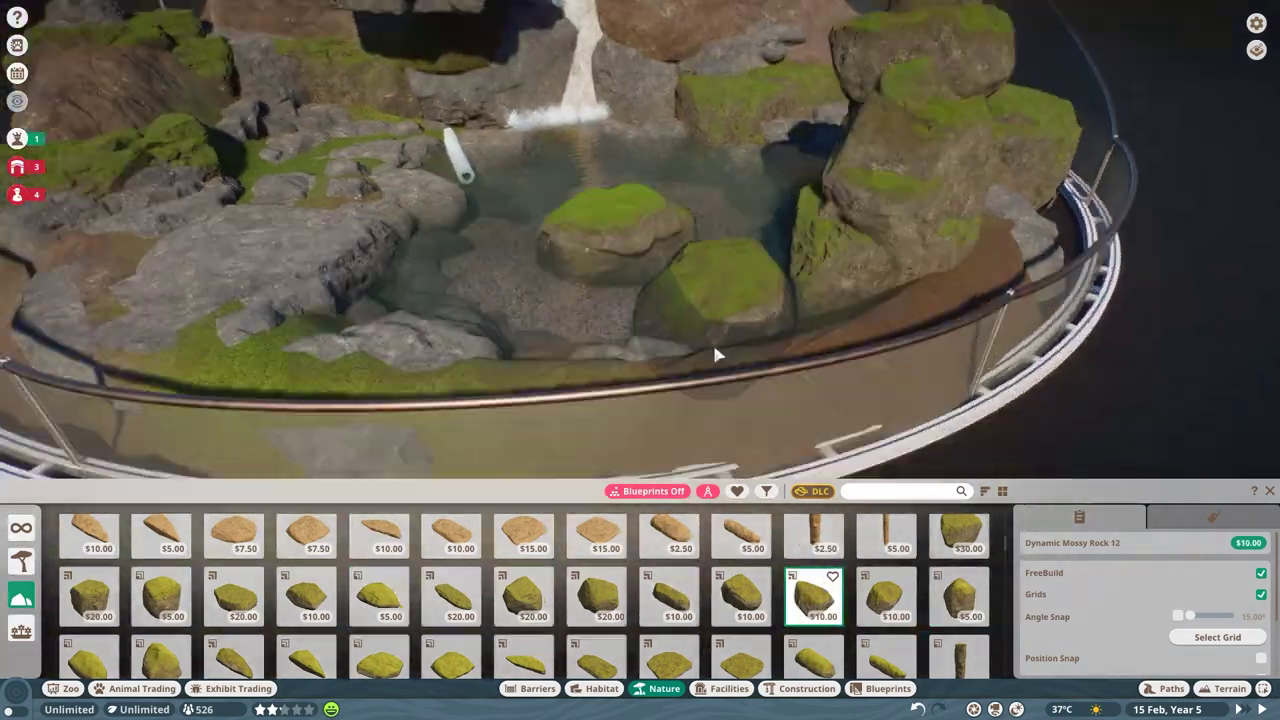
pyautogui.scroll(-3, 716, 354)
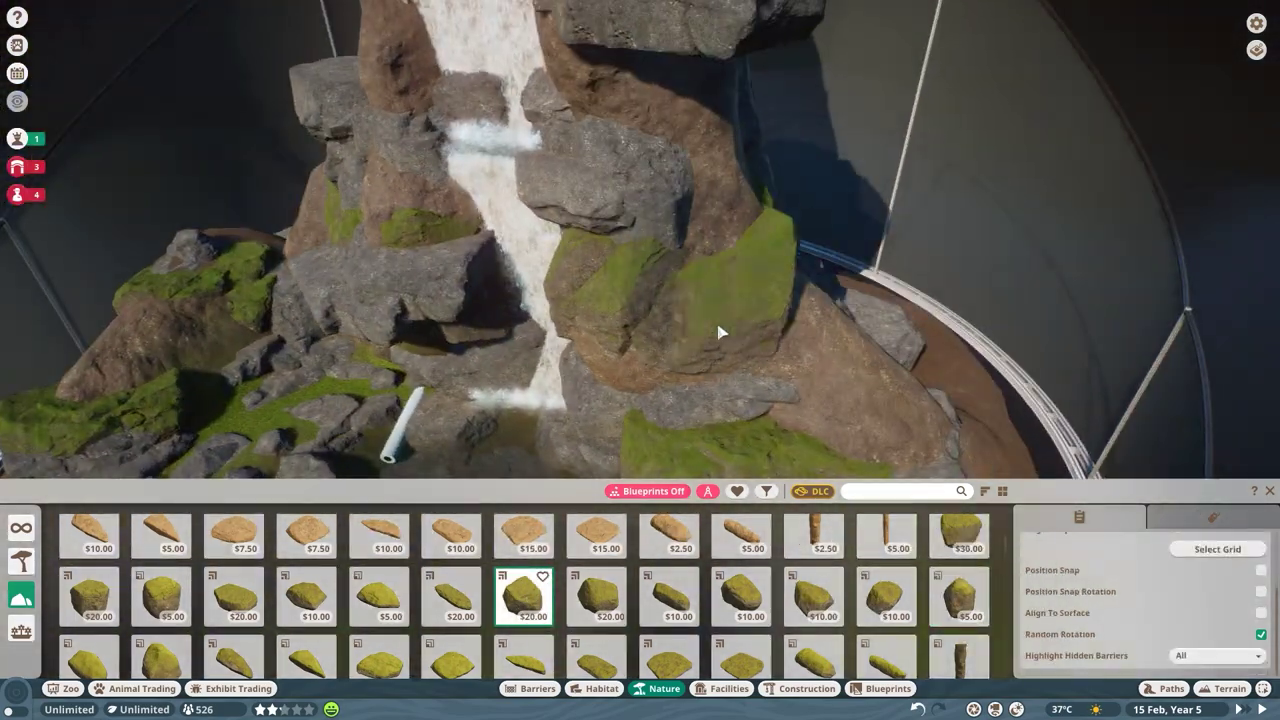
# Step: Circle the waterfall tower and view it from above to scatter boulders on every side
pyautogui.press('q')
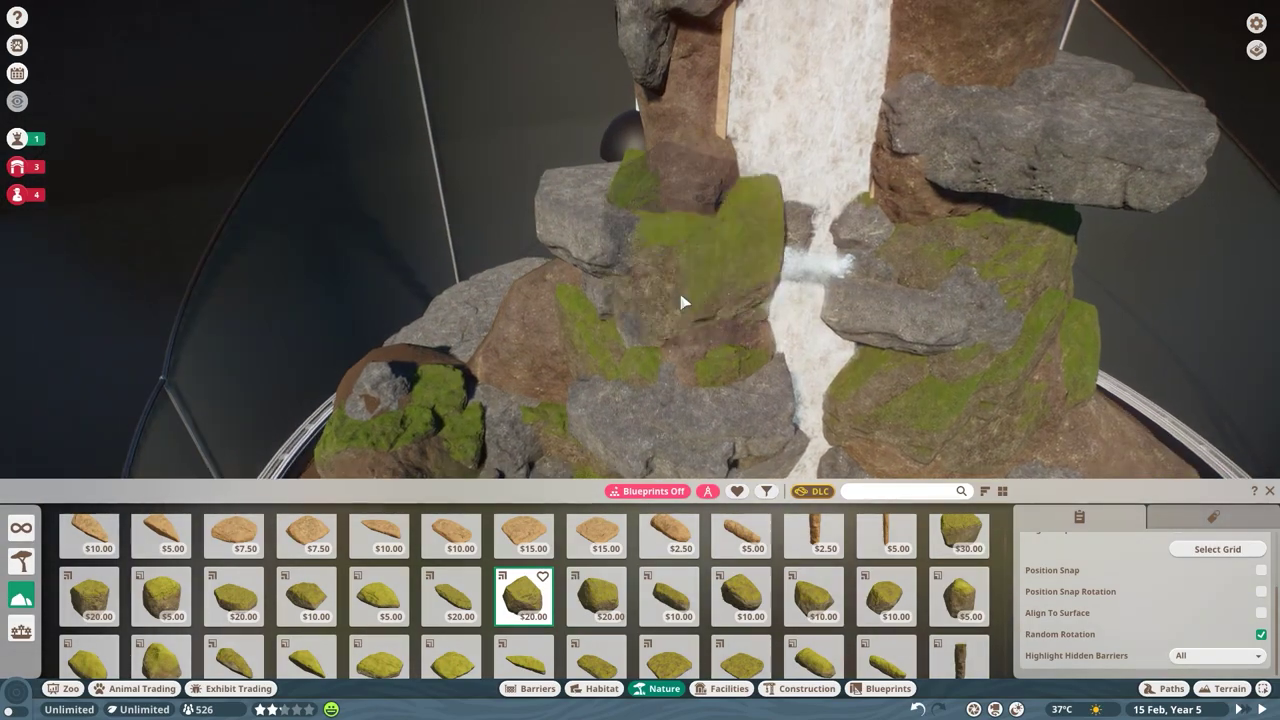
pyautogui.press('q')
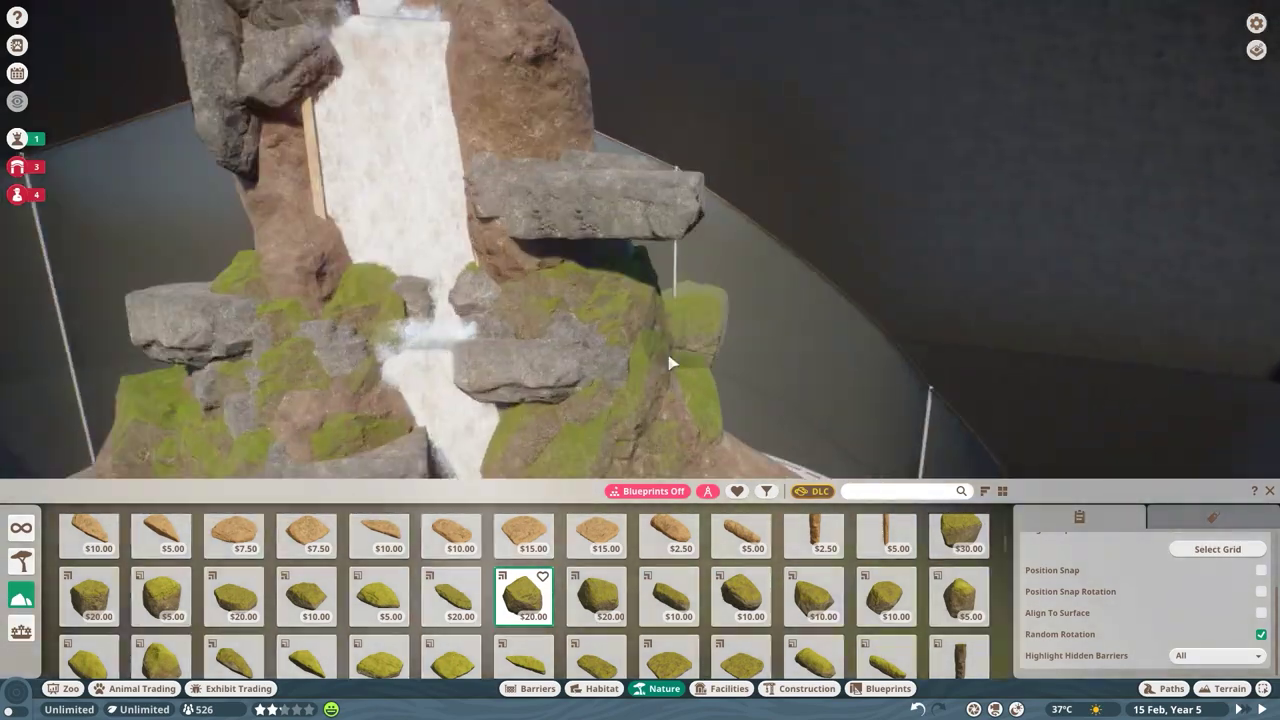
pyautogui.press('q')
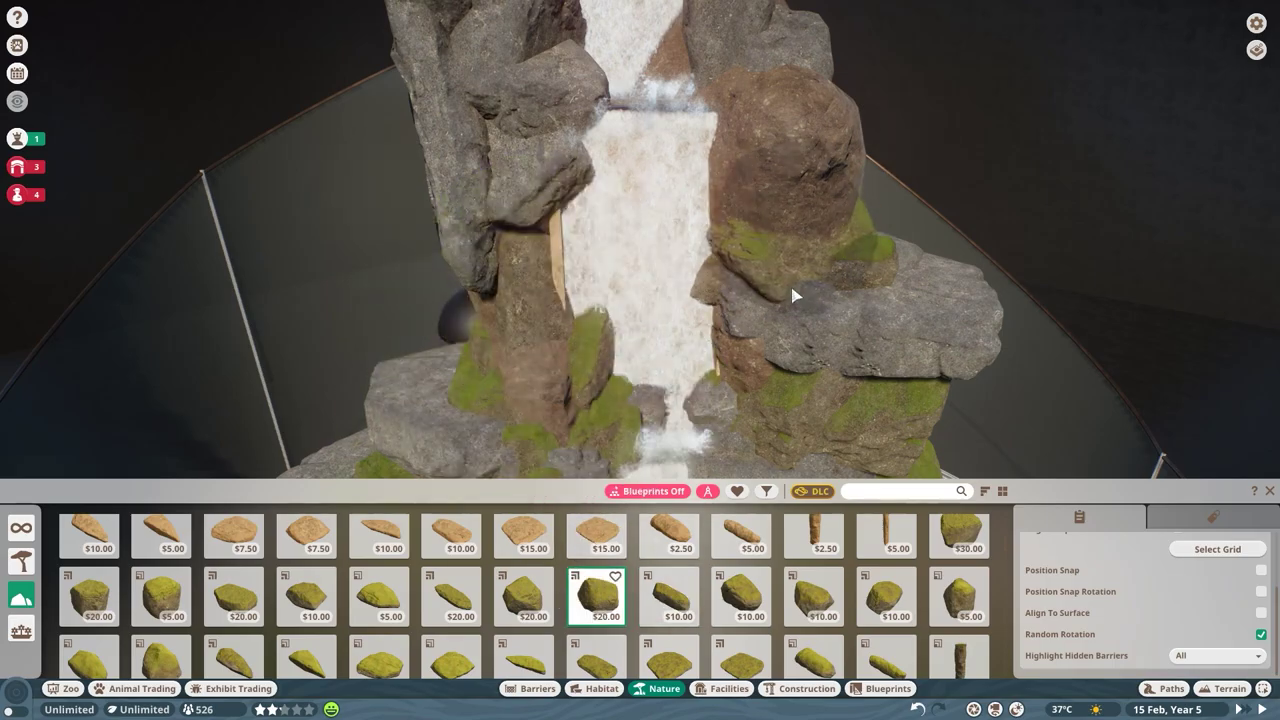
pyautogui.press('q')
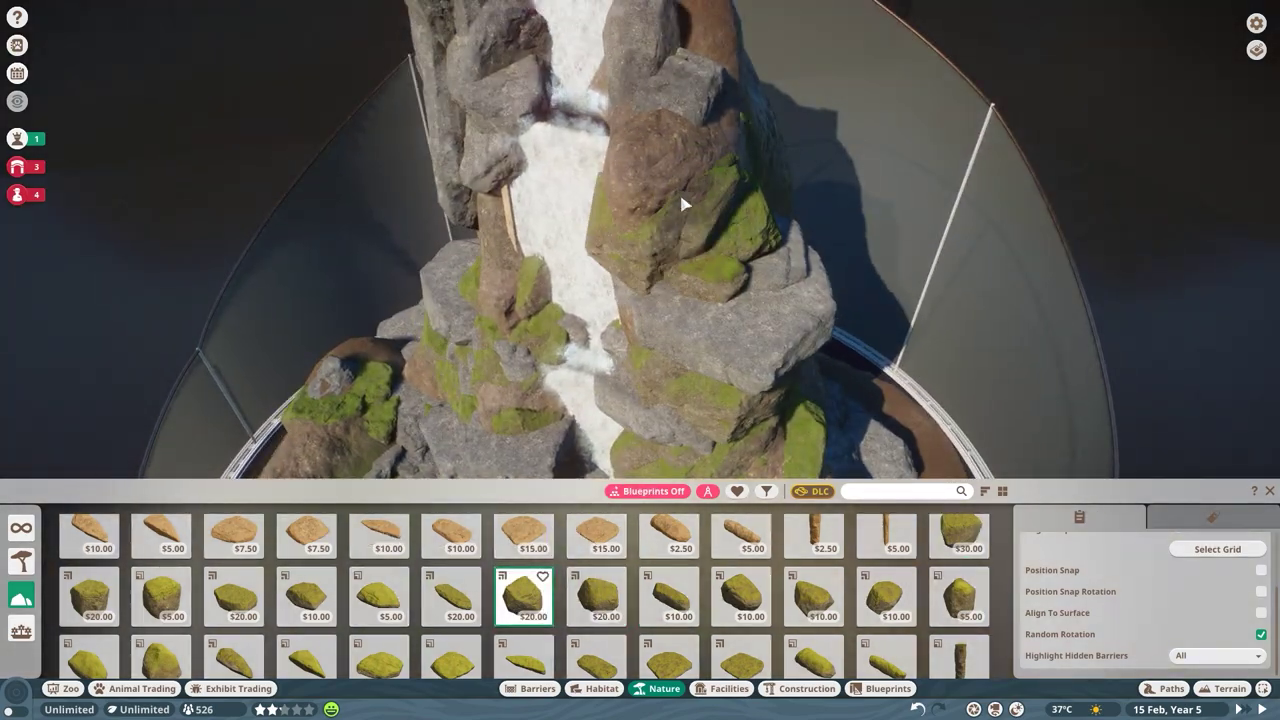
pyautogui.press('q')
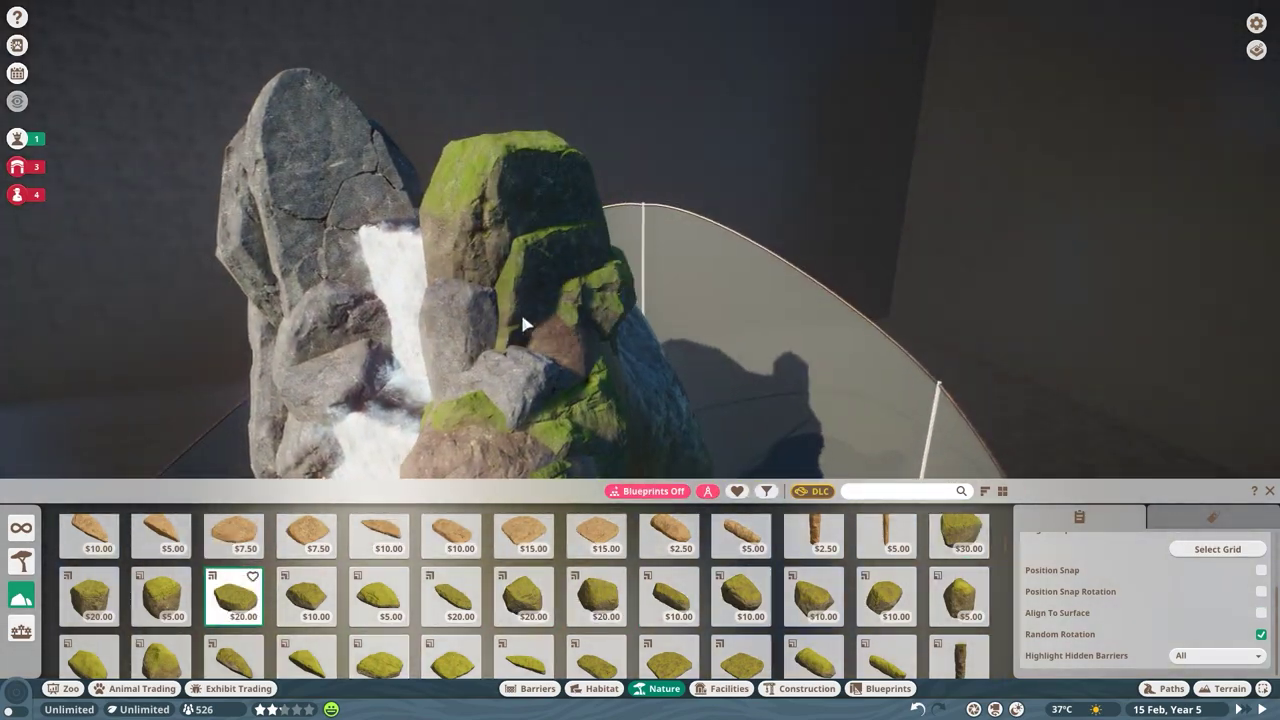
pyautogui.press('z')
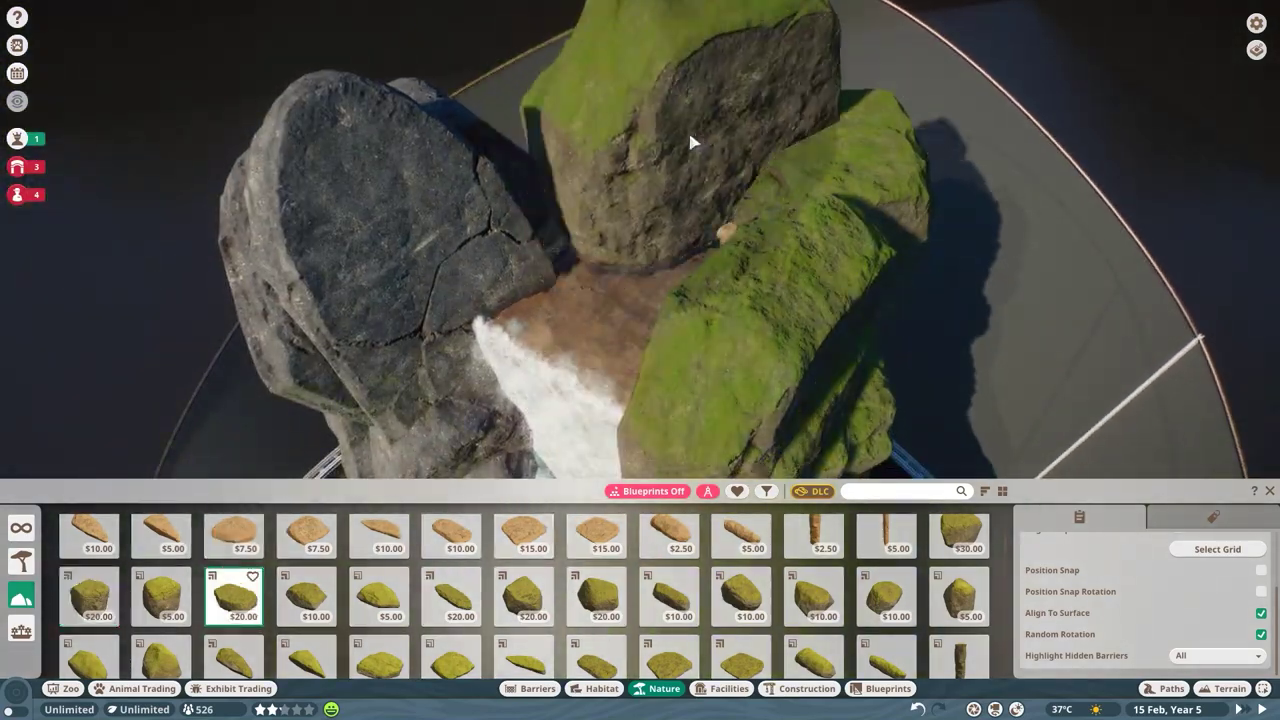
pyautogui.press('q')
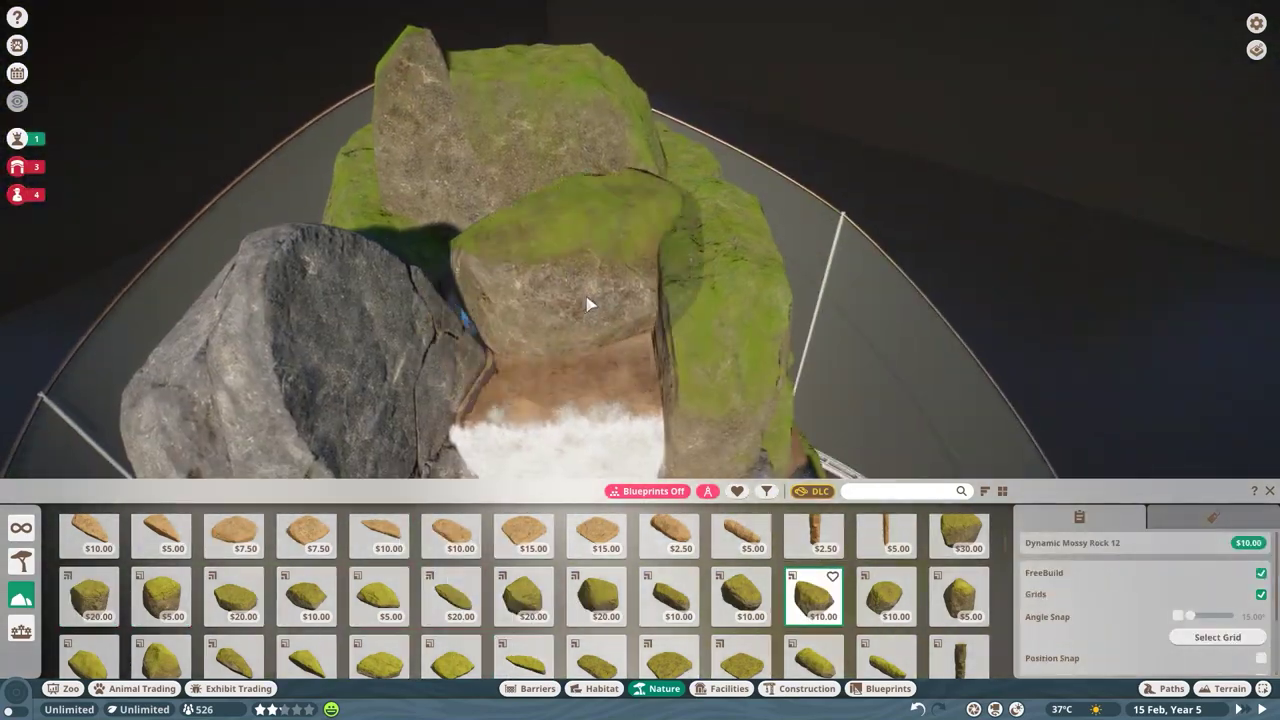
# Step: Set Dynamic Mossy Rock 10 and another small mossy rock as an island in the pond
pyautogui.press('Escape')
pyautogui.scroll(-5, 694, 277)
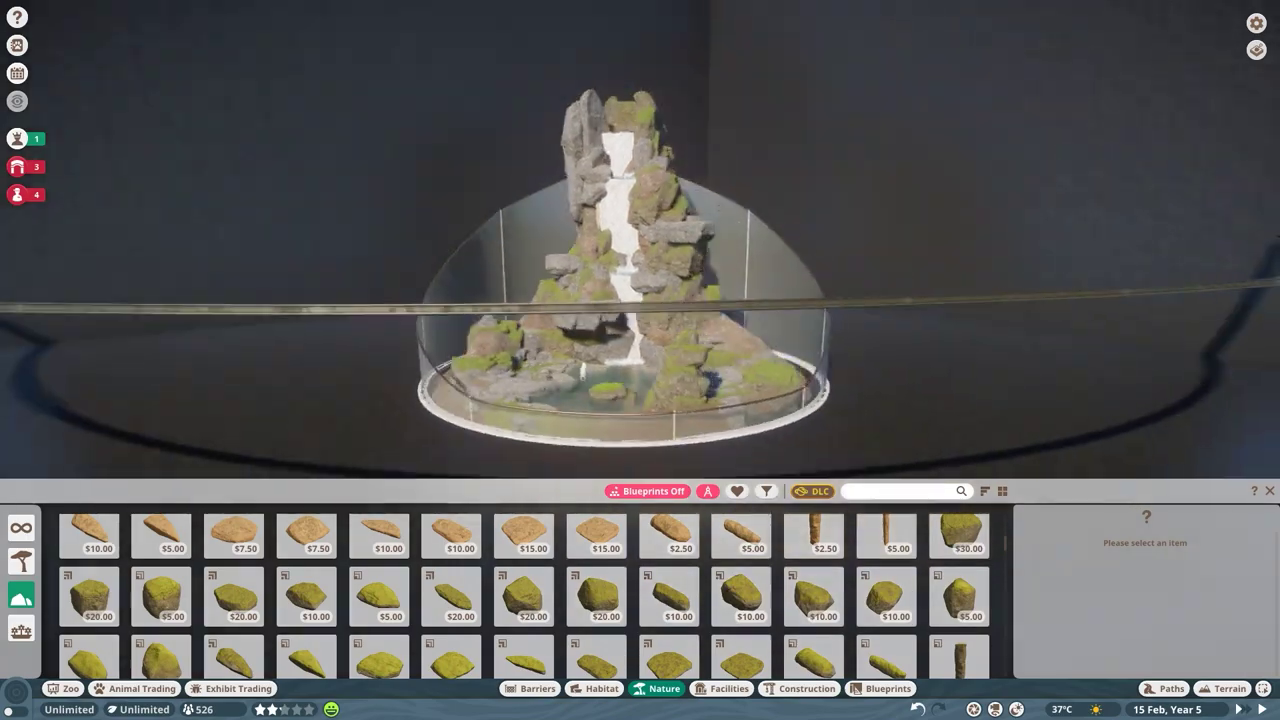
pyautogui.scroll(5, 612, 137)
pyautogui.click(607, 291)
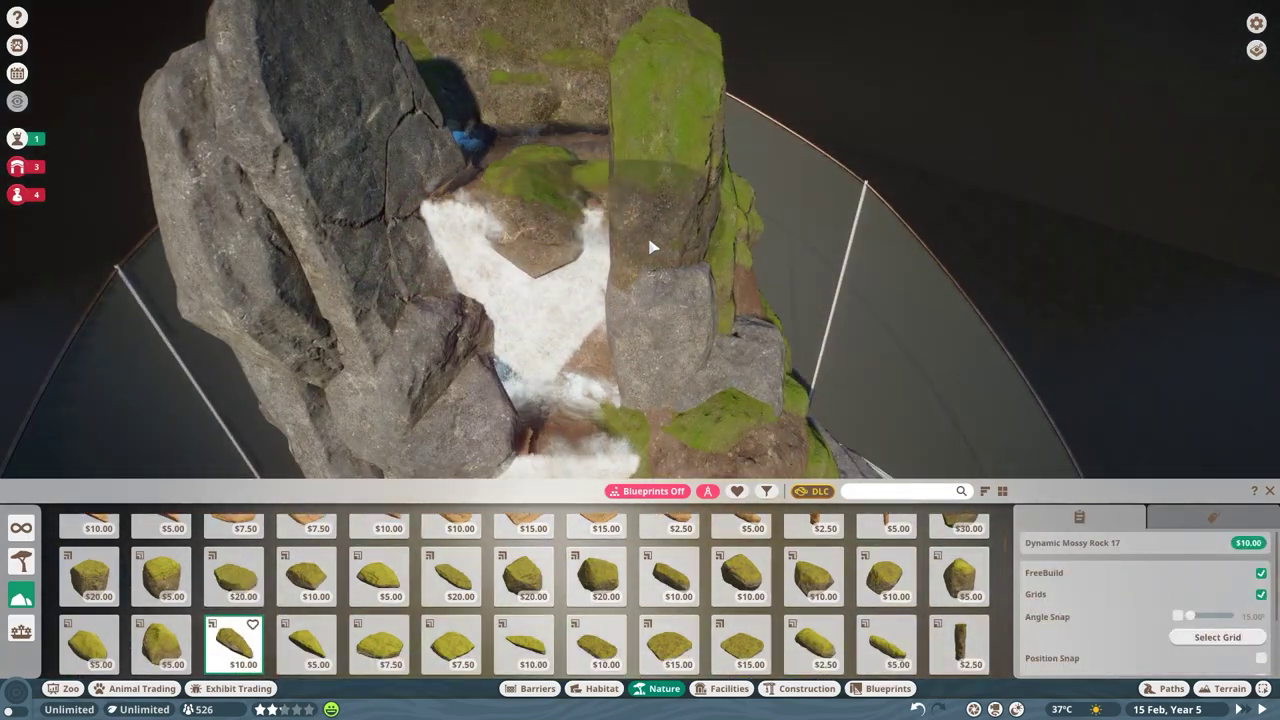
pyautogui.press('Escape')
pyautogui.scroll(-5, 607, 291)
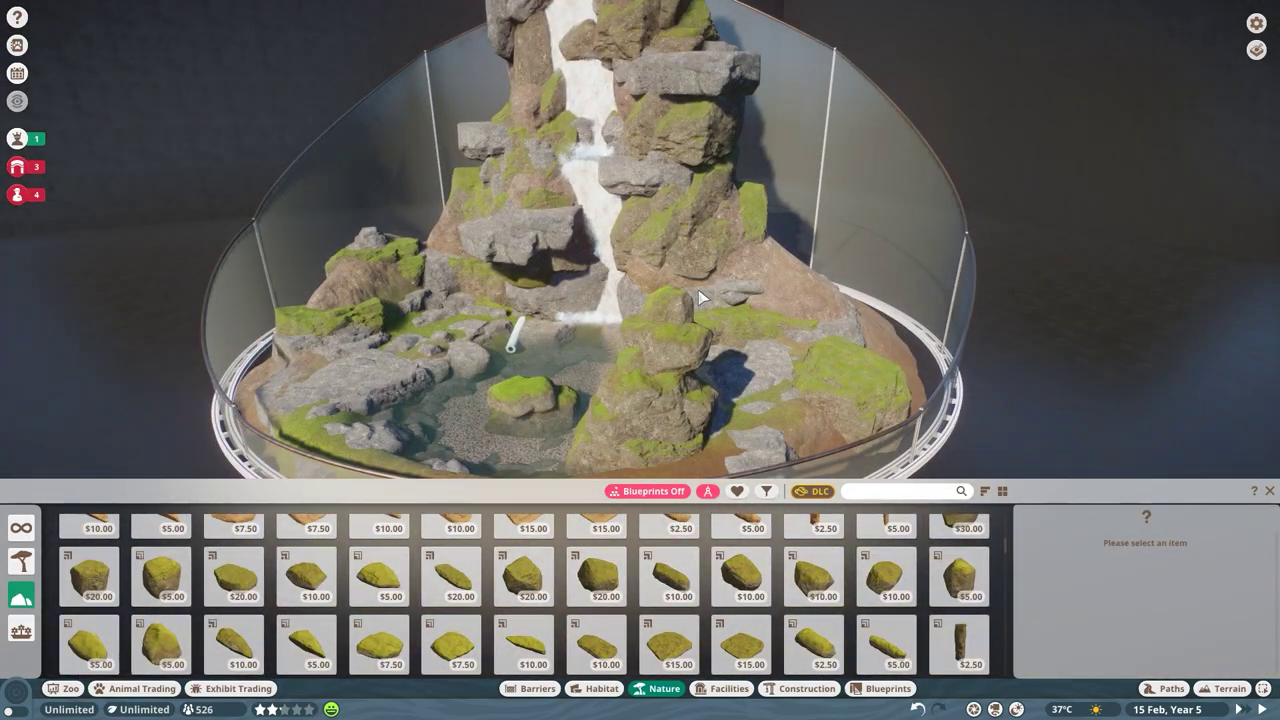
pyautogui.scroll(5, 700, 297)
pyautogui.click(657, 356)
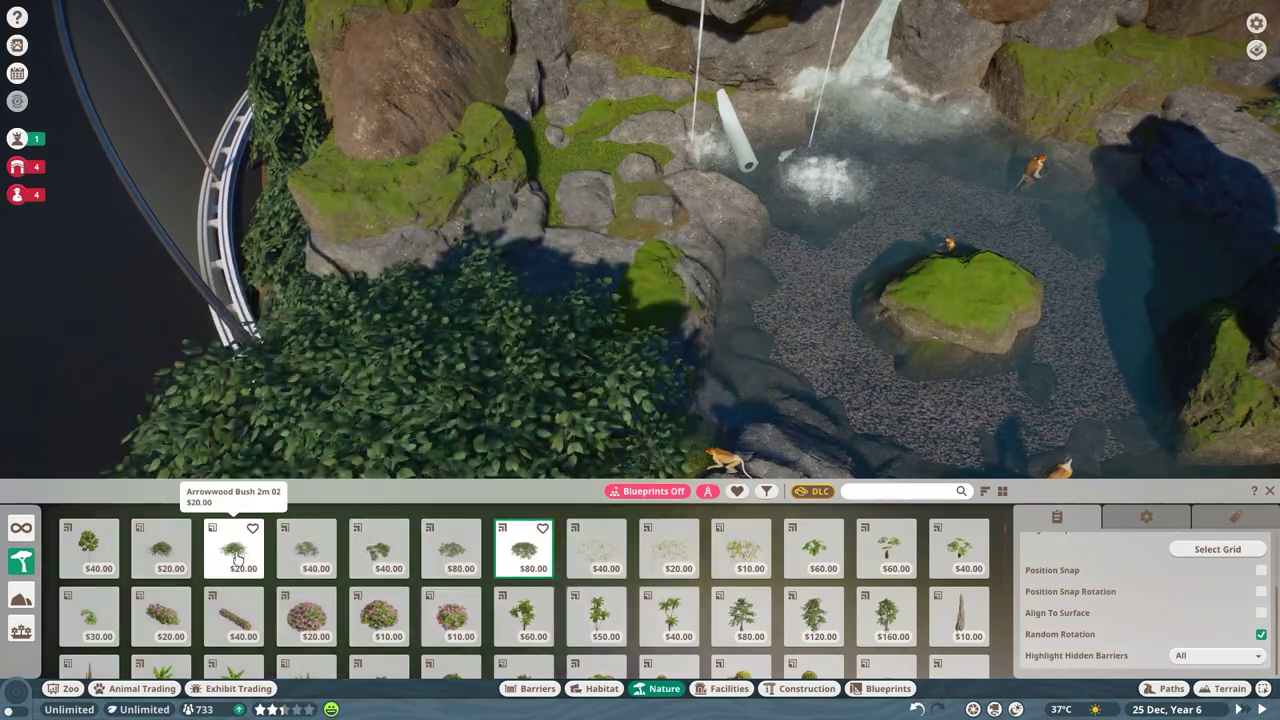
# Step: Tuck Arrowwood Bushes and other small bushes onto the waterfall rocks
pyautogui.click(242, 558)
pyautogui.click(306, 548)
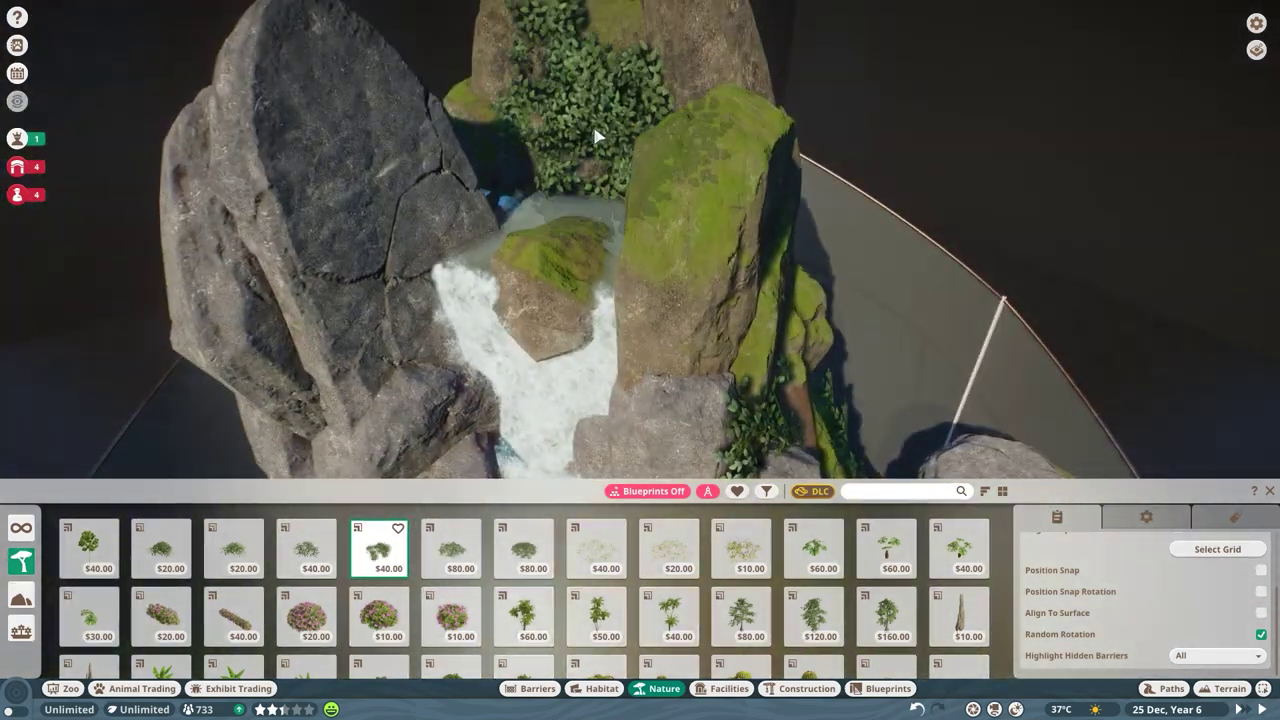
pyautogui.rightClick(622, 146)
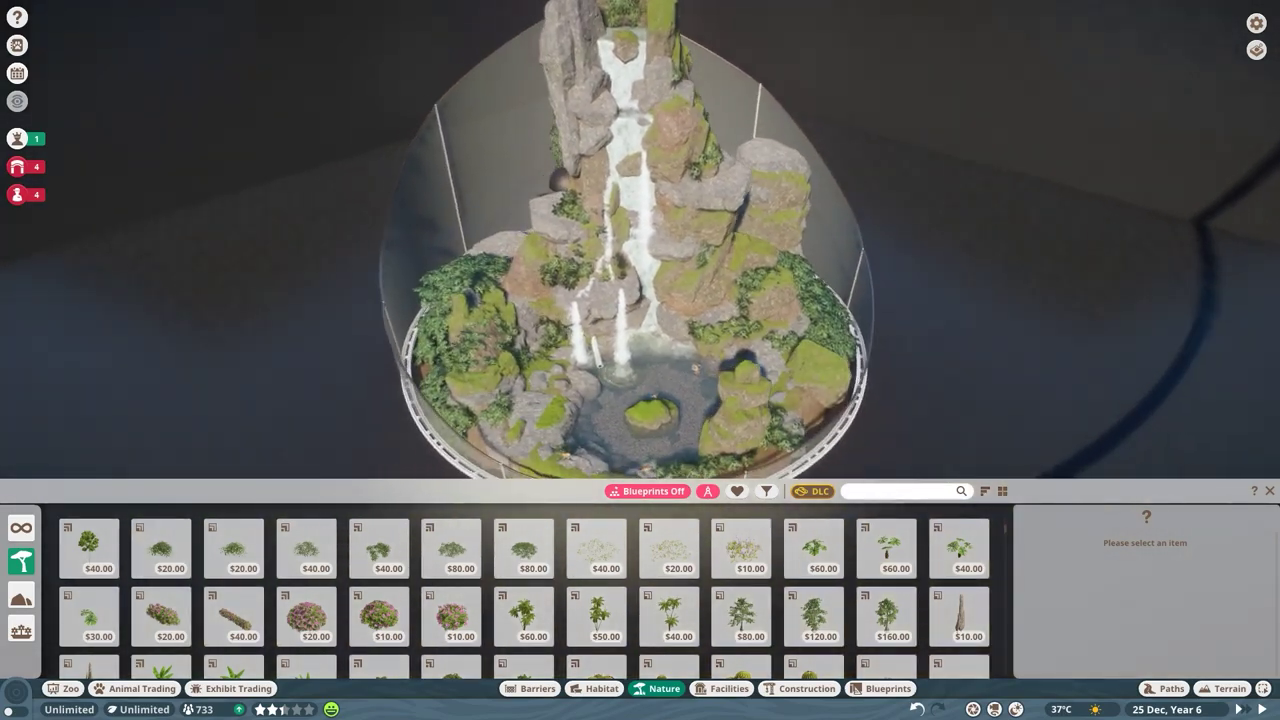
pyautogui.click(233, 548)
pyautogui.scroll(4, 614, 289)
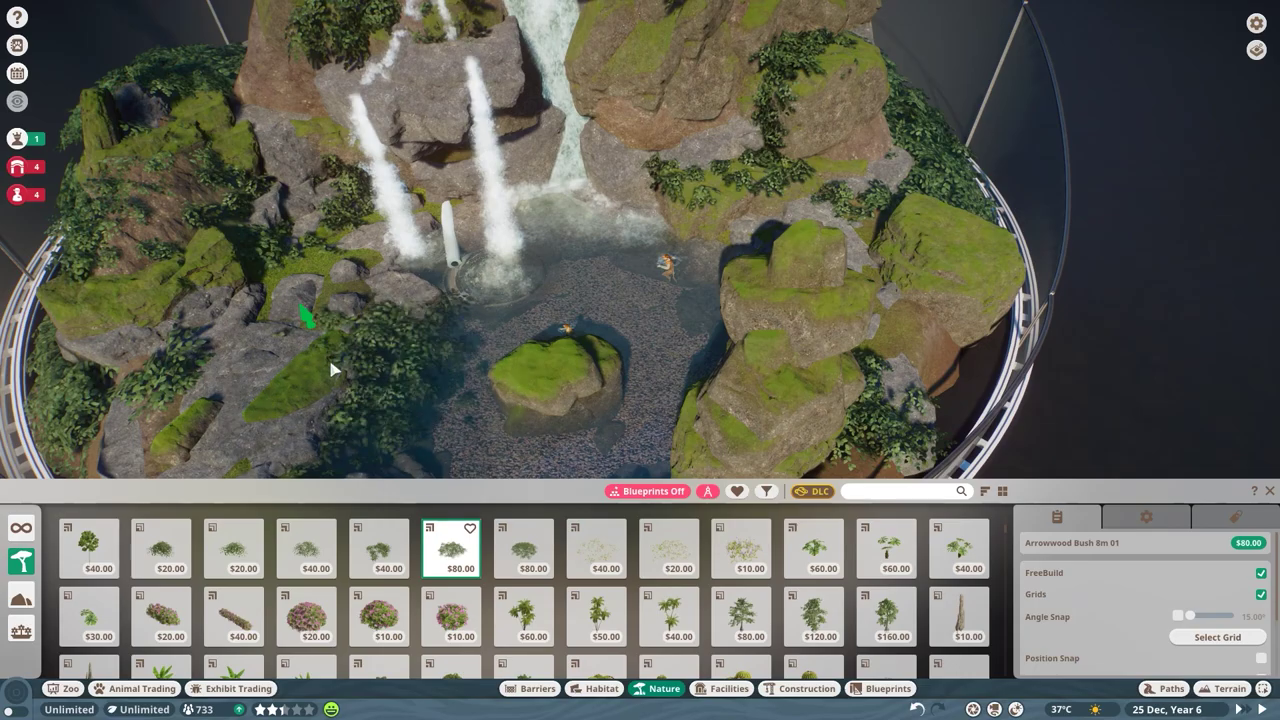
pyautogui.scroll(-5, 672, 262)
pyautogui.rightClick(672, 262)
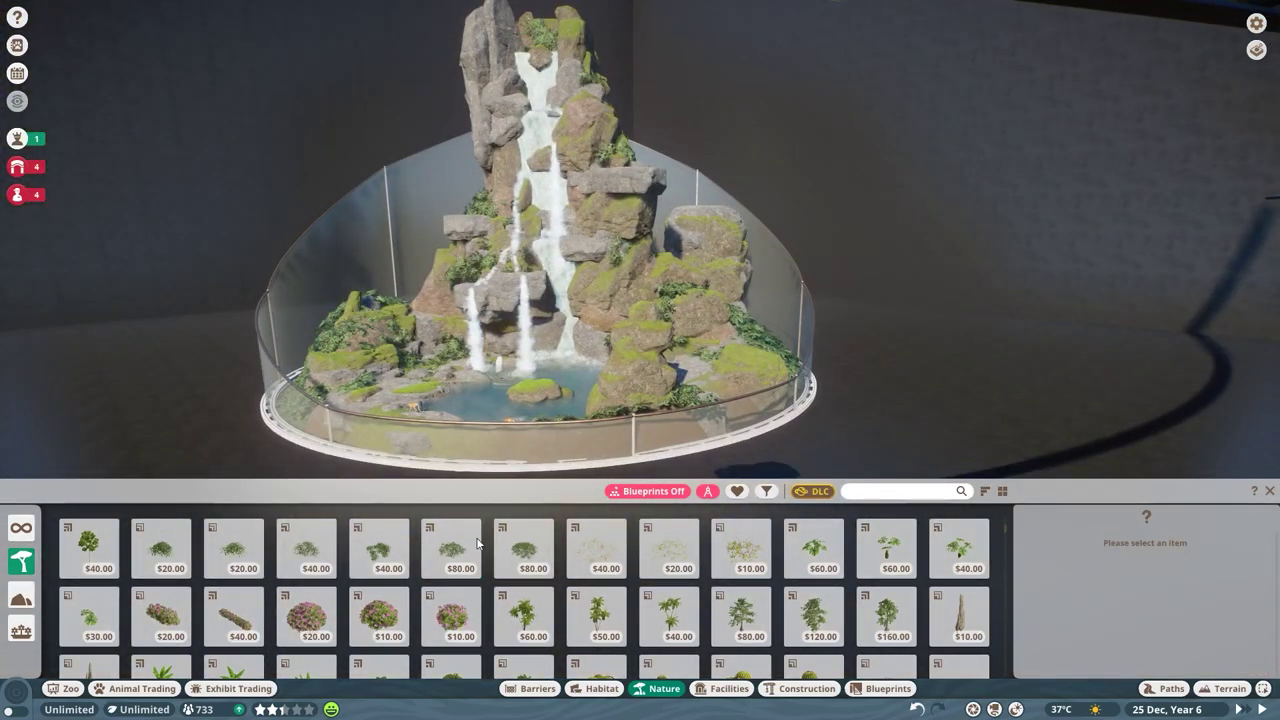
# Step: Plant Bengal Bamboo 2m beside the waterfall enclosure
pyautogui.scroll(3, 533, 402)
pyautogui.scroll(-2, 740, 600)
pyautogui.click(740, 628)
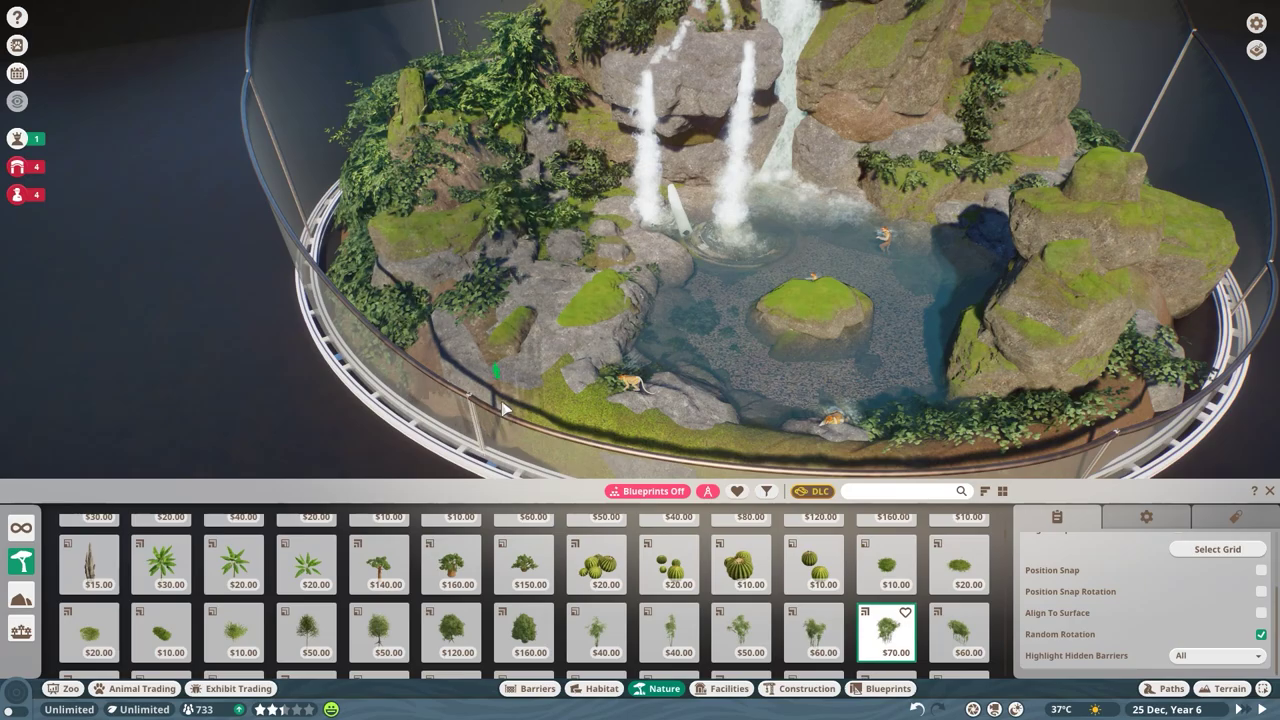
pyautogui.press('e')
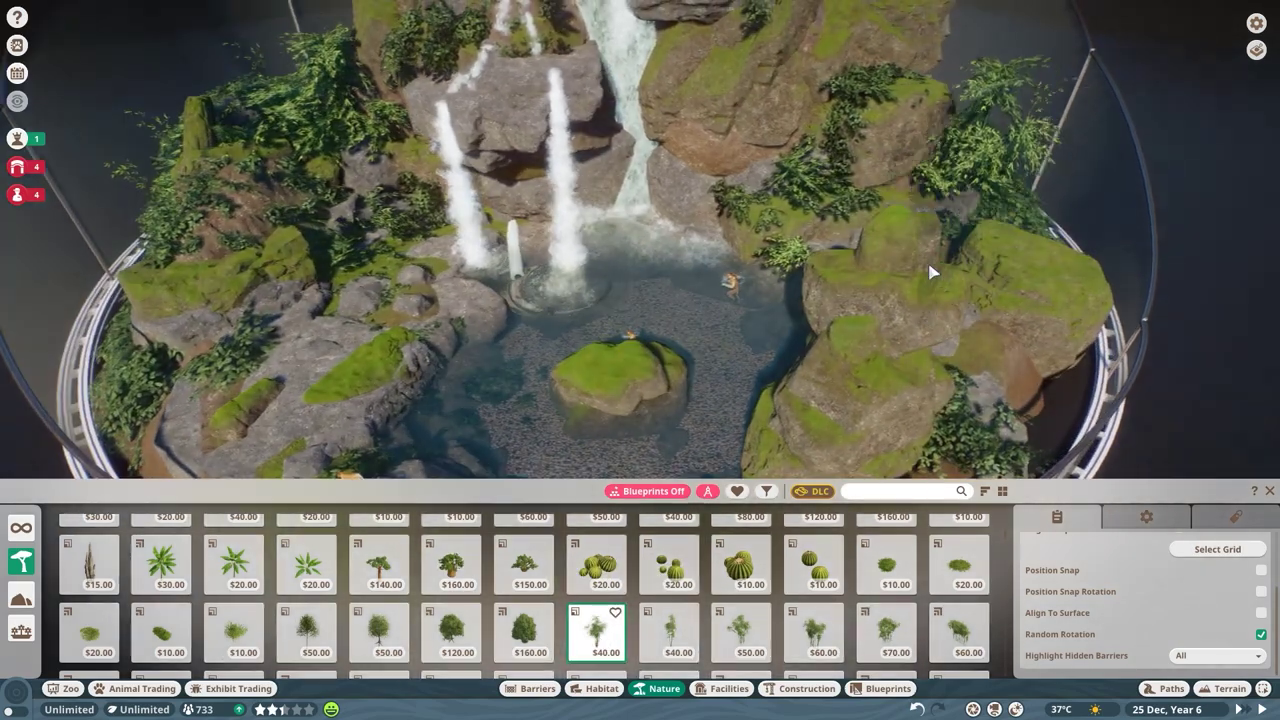
pyautogui.scroll(-3, 624, 303)
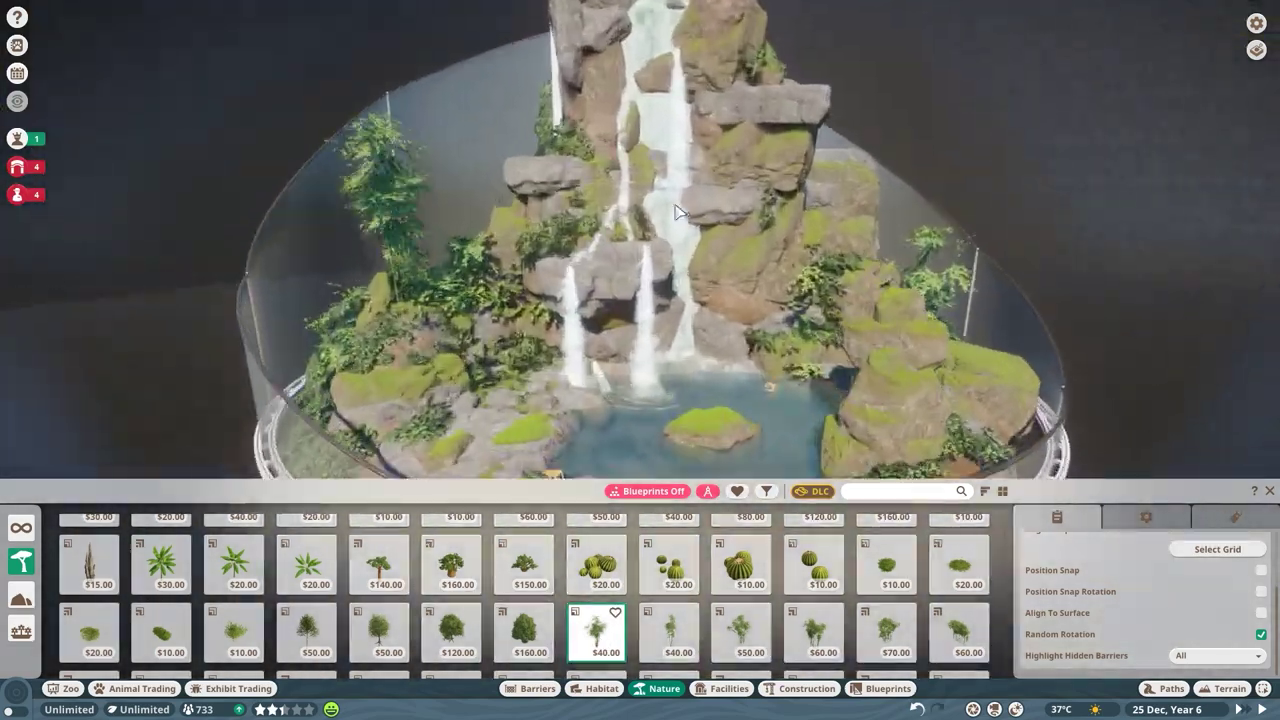
pyautogui.scroll(-2, 452, 600)
# Step: Place a small $20 plant up on the rock ledges
pyautogui.click(452, 640)
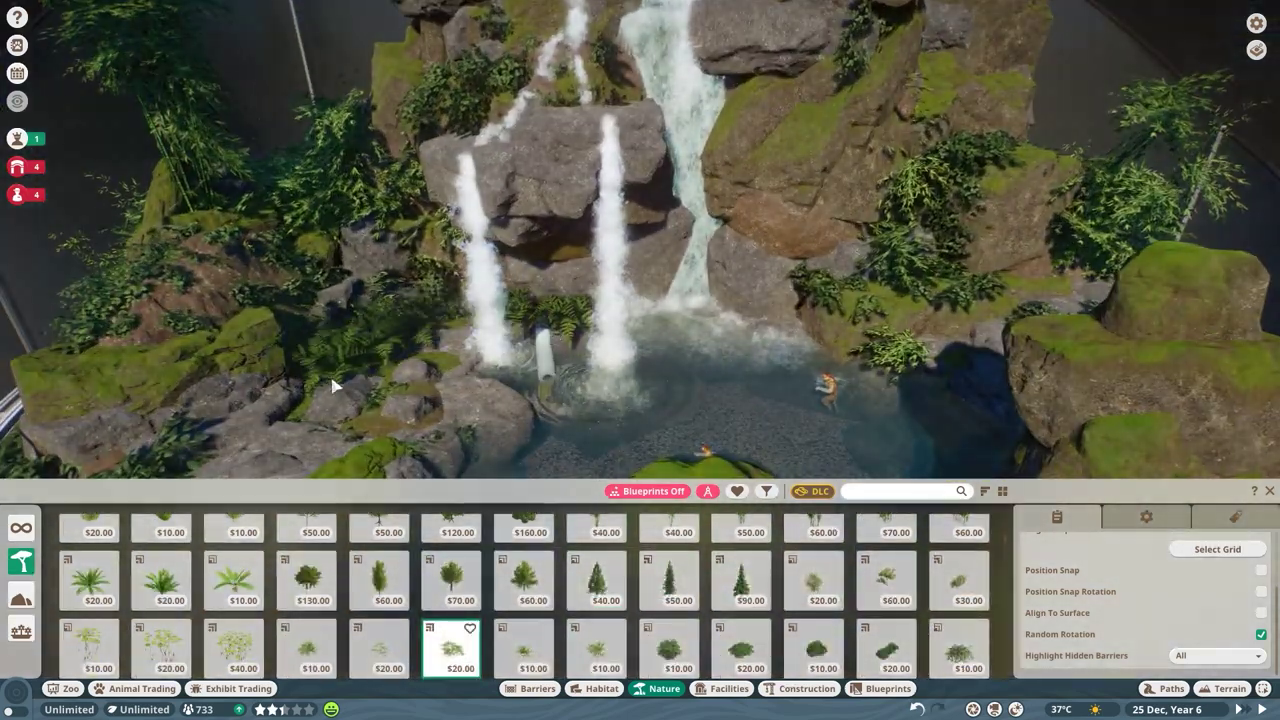
pyautogui.scroll(5, 474, 357)
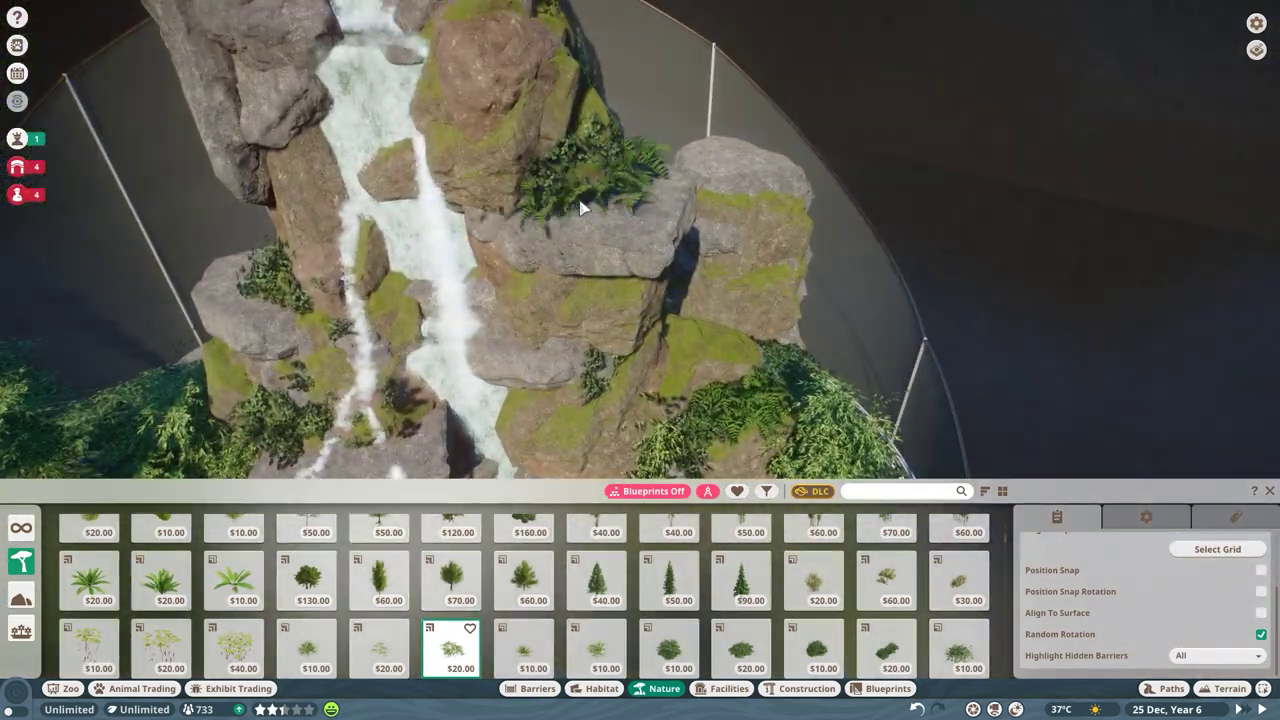
pyautogui.scroll(-3, 583, 207)
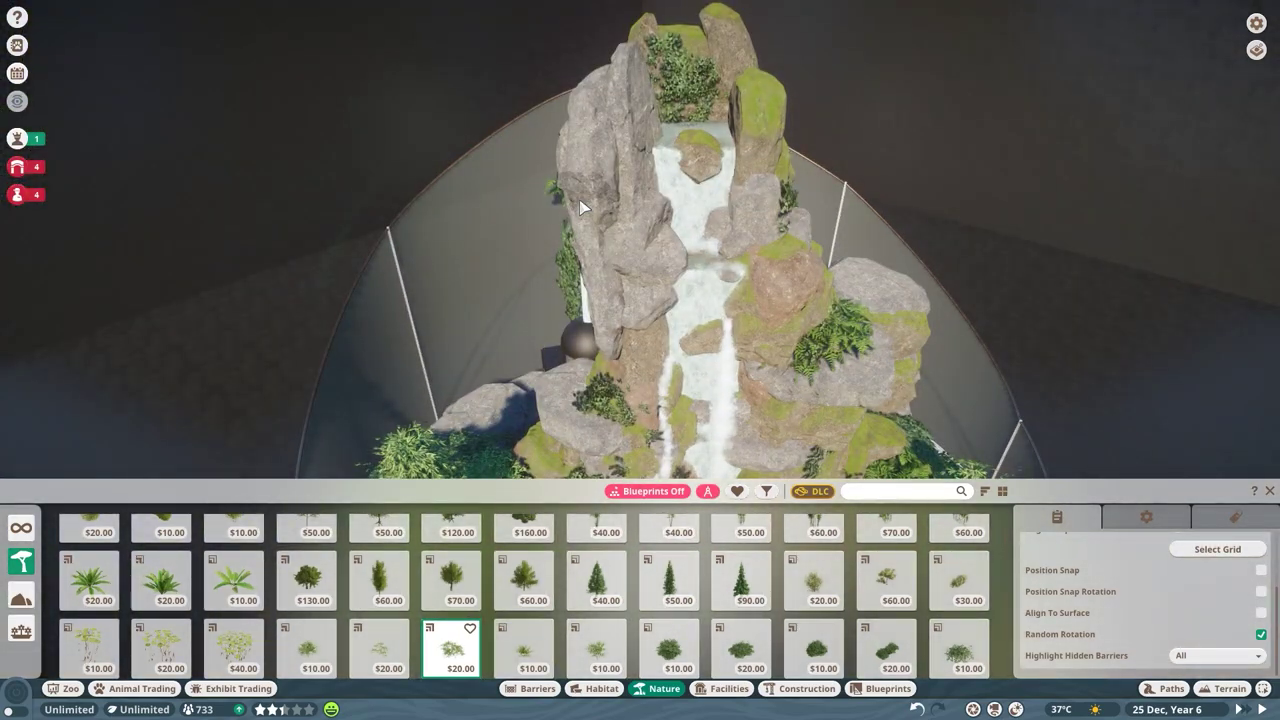
pyautogui.scroll(3, 583, 207)
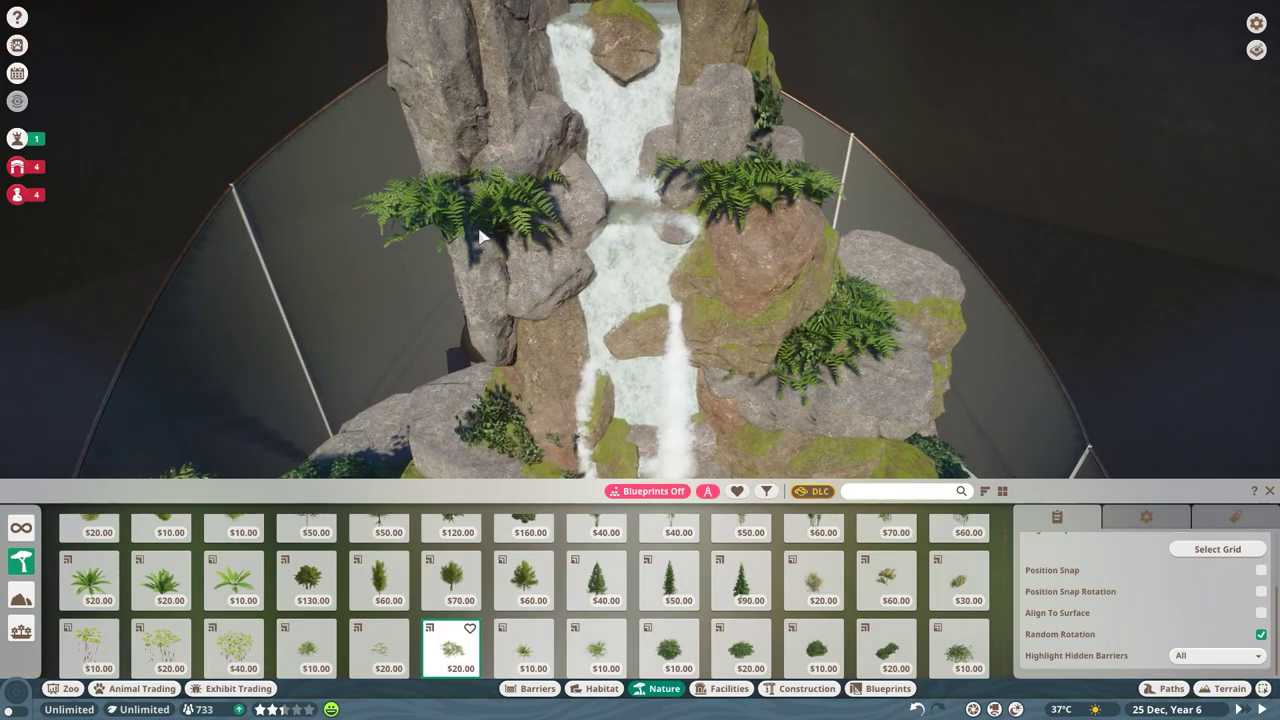
pyautogui.scroll(-10, 480, 237)
pyautogui.scroll(10, 684, 138)
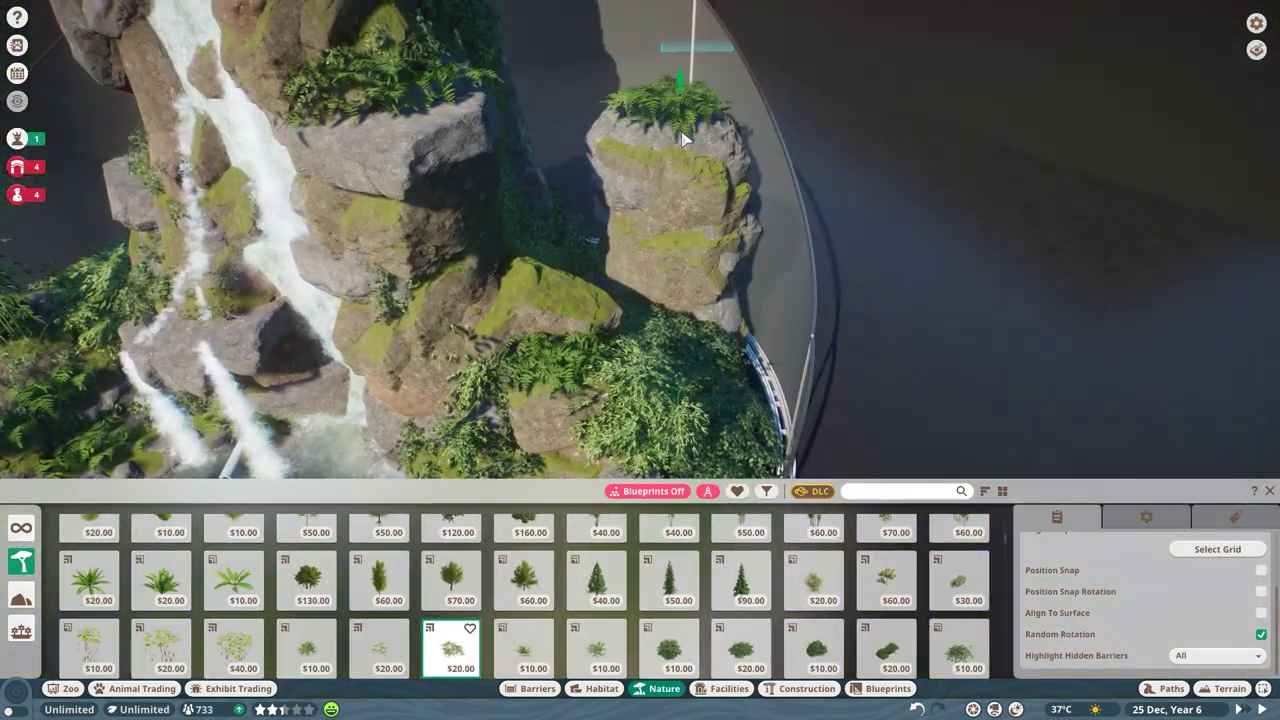
pyautogui.moveTo(480, 290)
pyautogui.mouseDown()
pyautogui.moveTo(585, 188)
pyautogui.moveTo(603, 140)
pyautogui.moveTo(698, 100)
pyautogui.mouseUp()
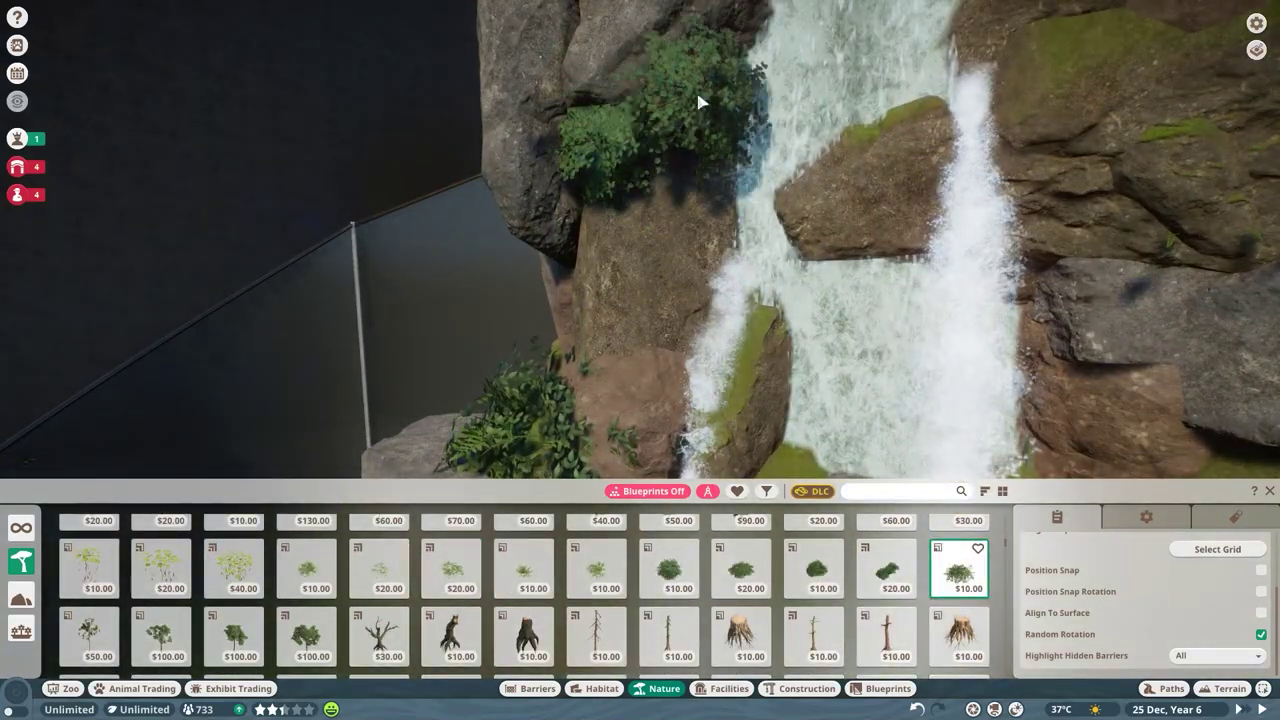
pyautogui.rightClick(698, 100)
# Step: Pick up the Brazil Nut Tree, then cancel it without placing it
pyautogui.scroll(-5, 698, 100)
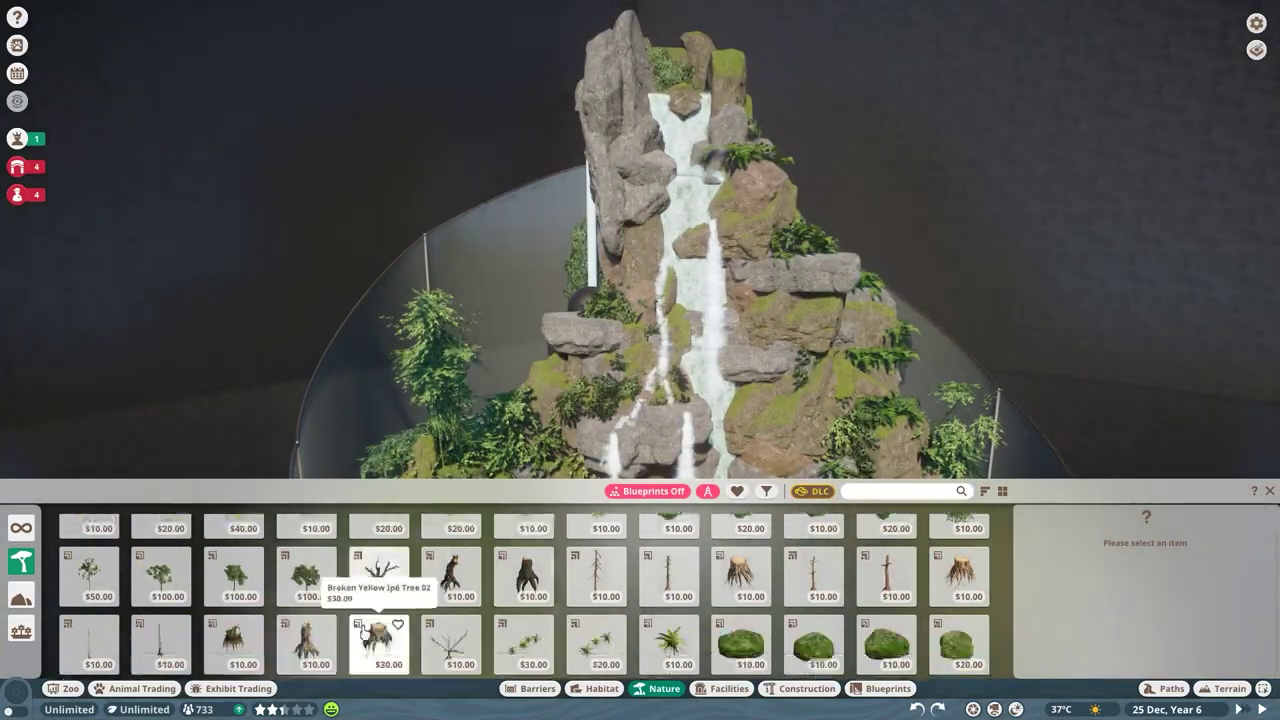
pyautogui.click(160, 575)
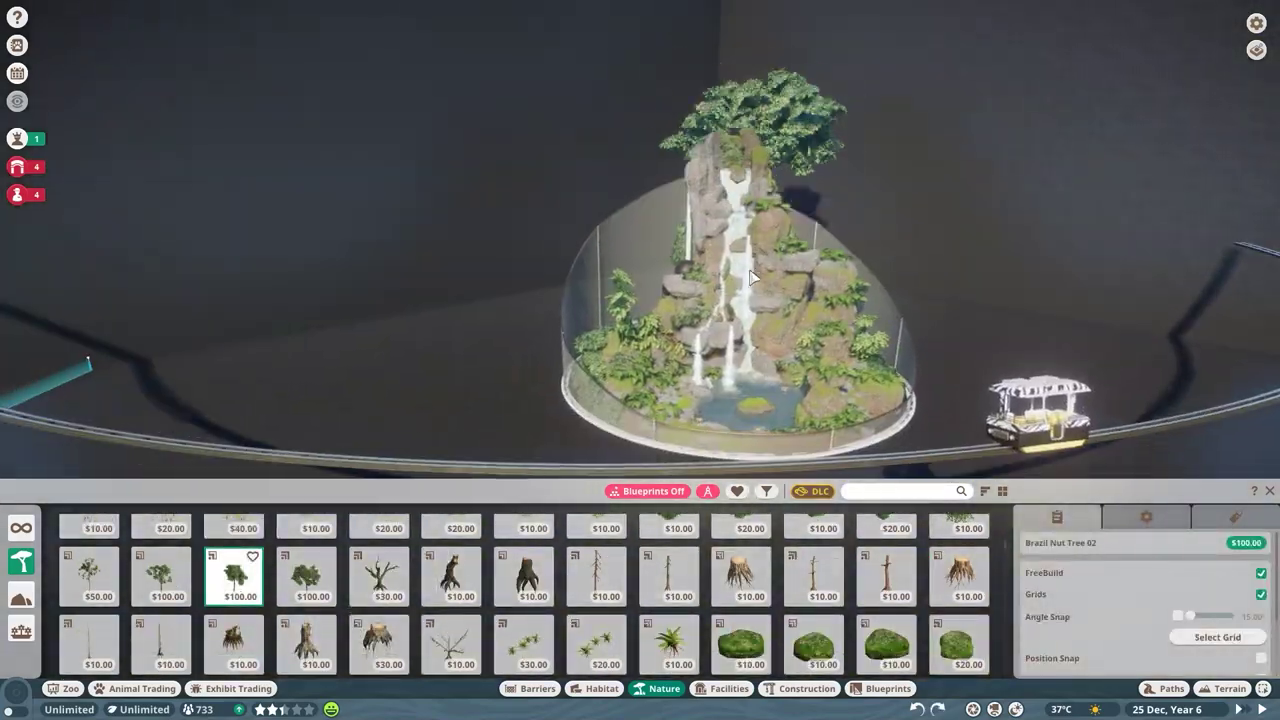
pyautogui.scroll(5, 645, 418)
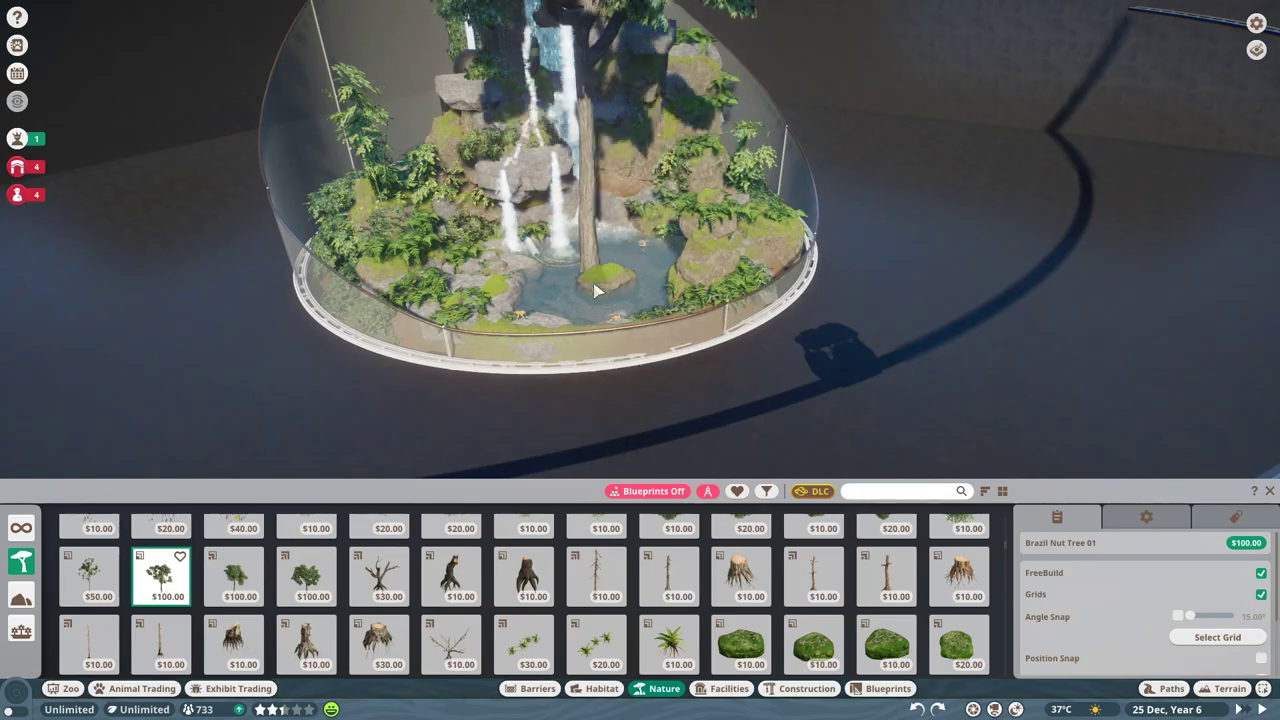
pyautogui.rightClick(595, 290)
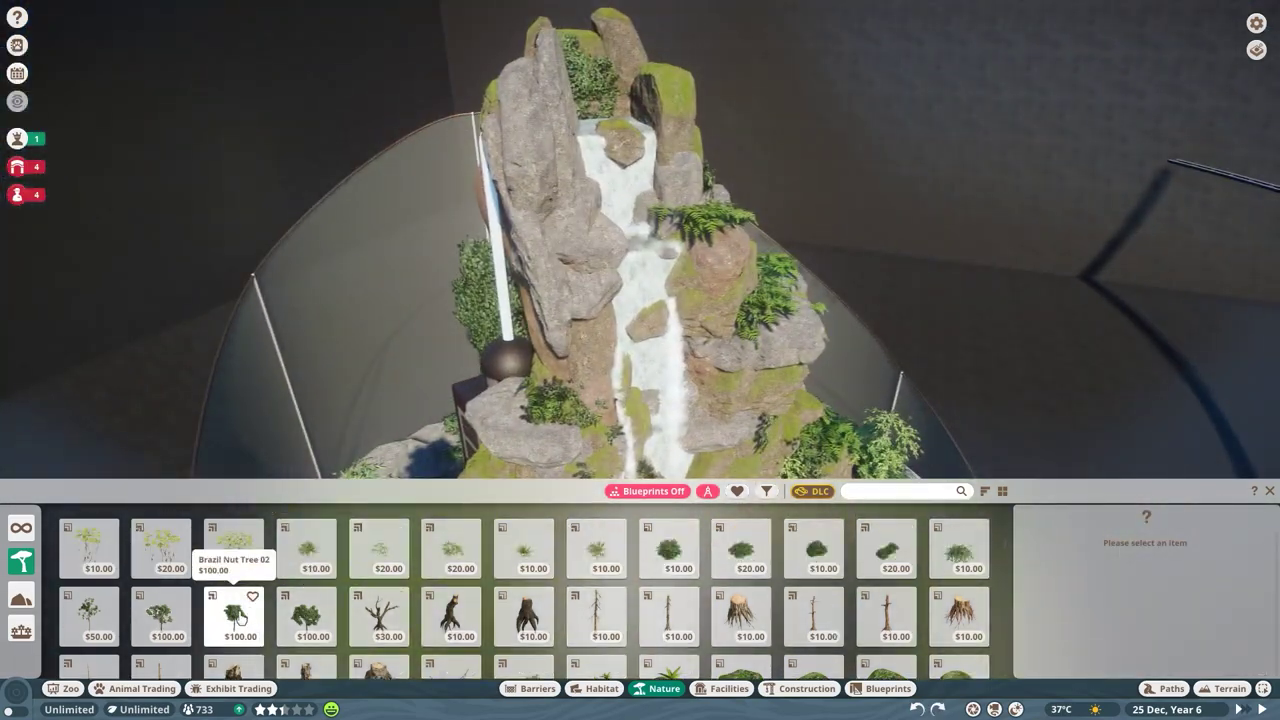
pyautogui.scroll(-2, 587, 585)
pyautogui.scroll(-2, 587, 585)
# Step: Add small bushes around the rock pillar, viewing it from several sides
pyautogui.click(88, 615)
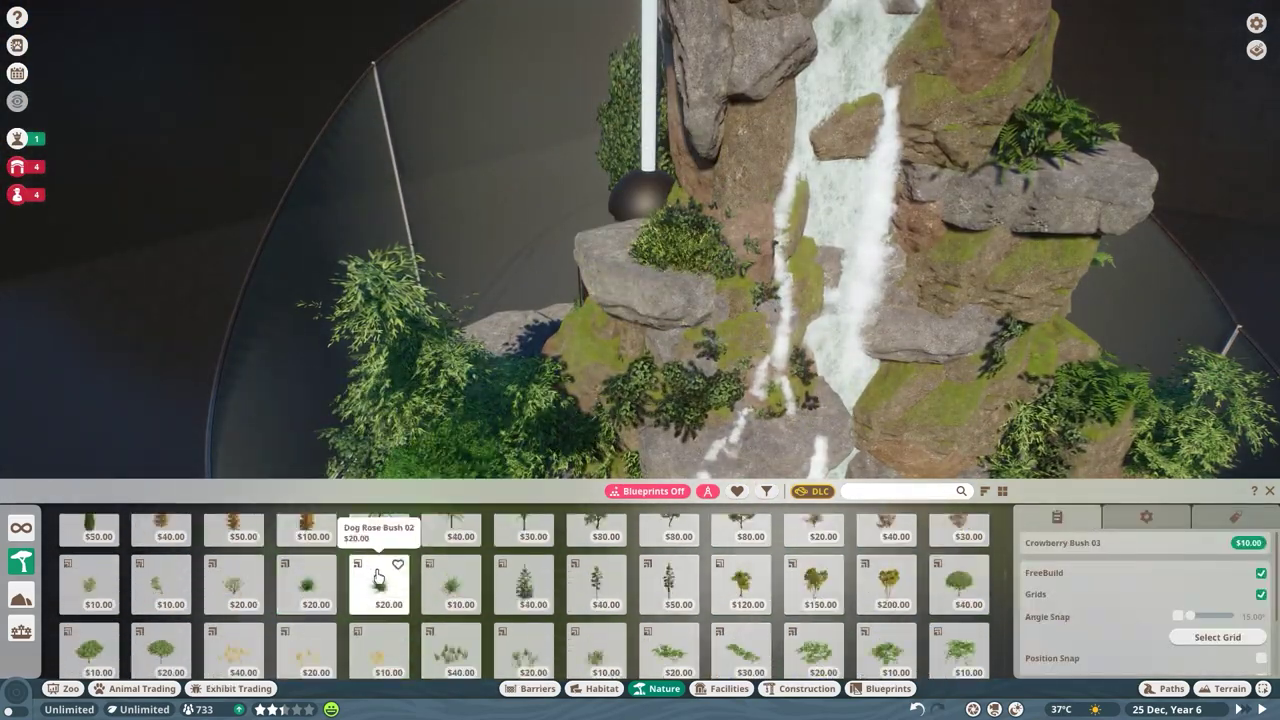
pyautogui.scroll(-10, 700, 288)
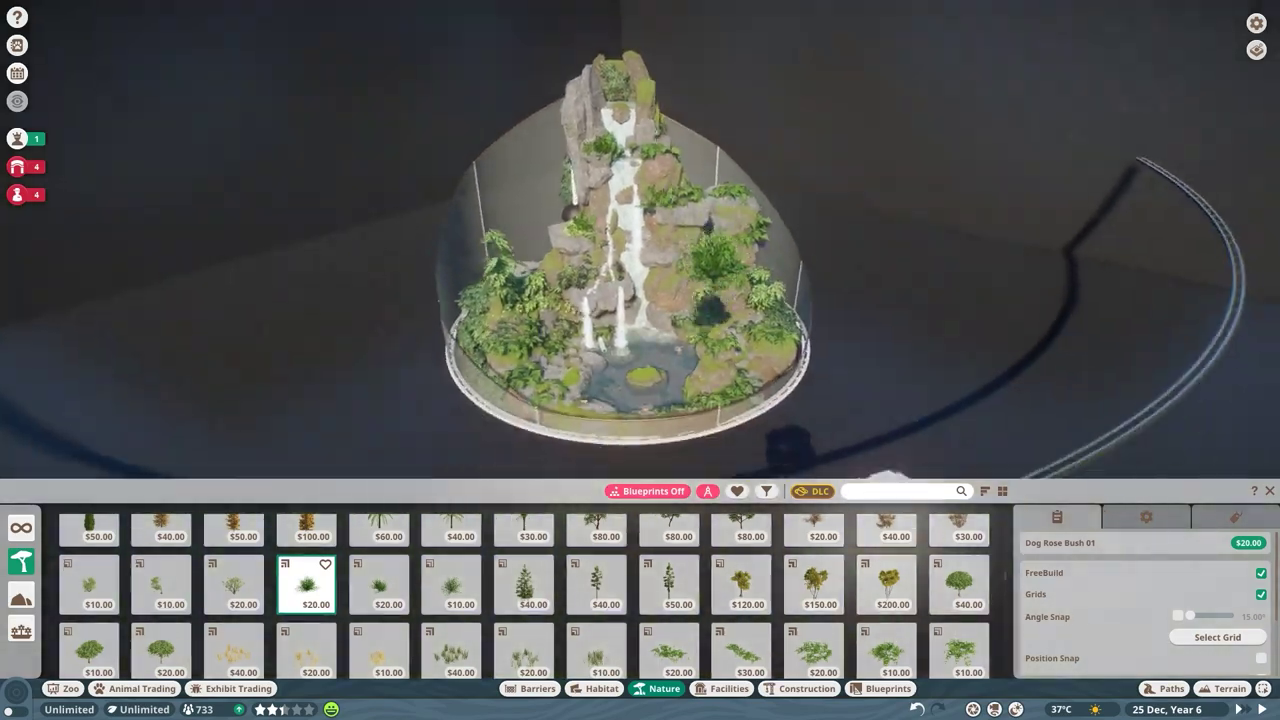
pyautogui.scroll(10, 585, 367)
pyautogui.press('e')
pyautogui.scroll(-5, 700, 300)
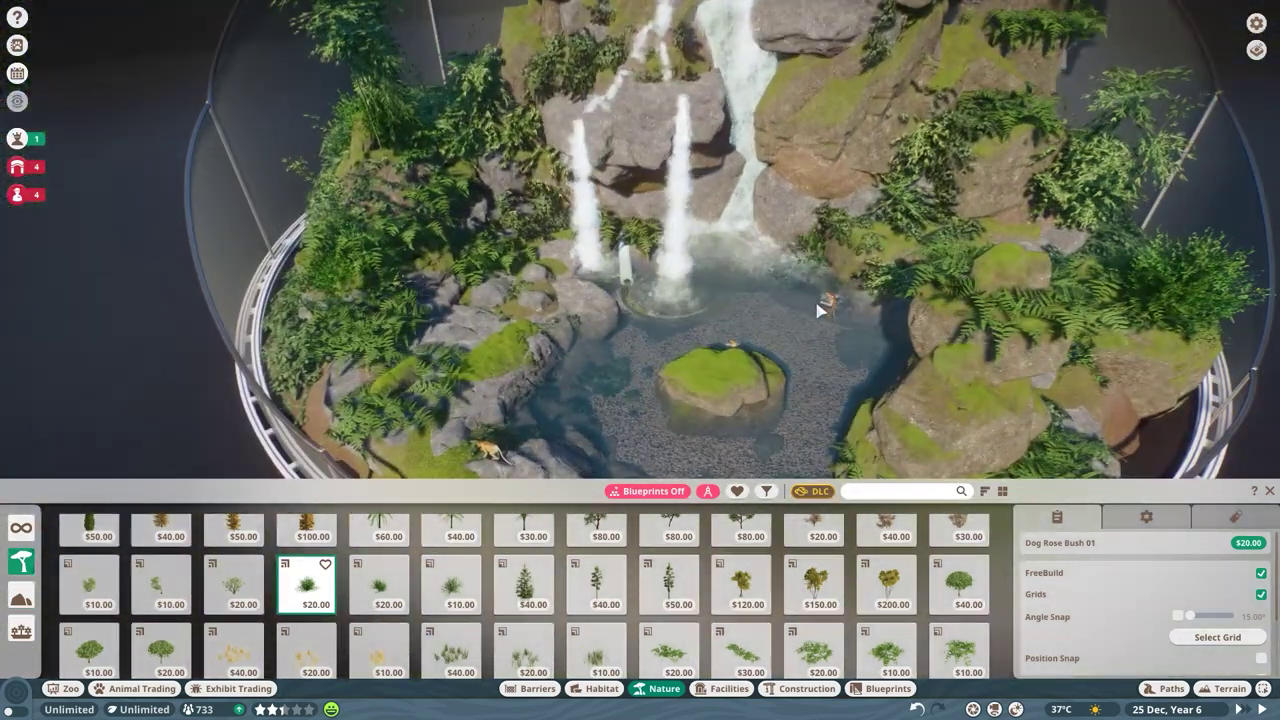
pyautogui.scroll(5, 690, 240)
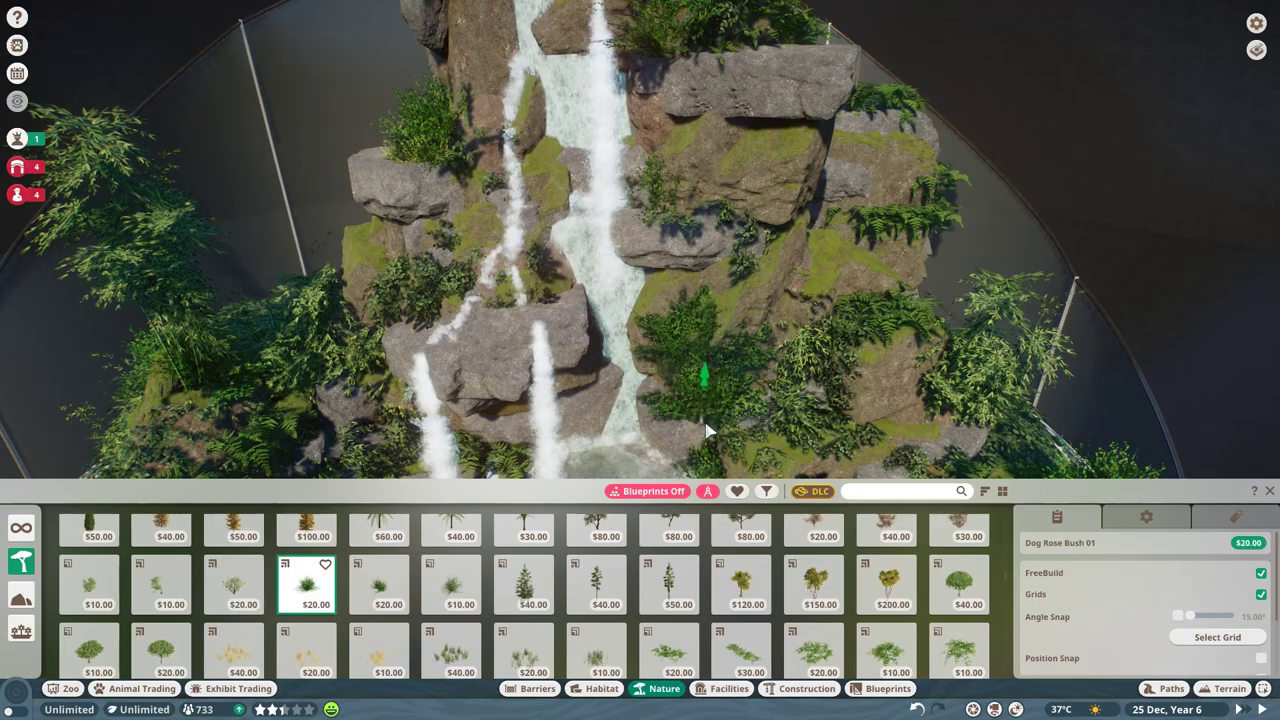
pyautogui.scroll(-3, 706, 430)
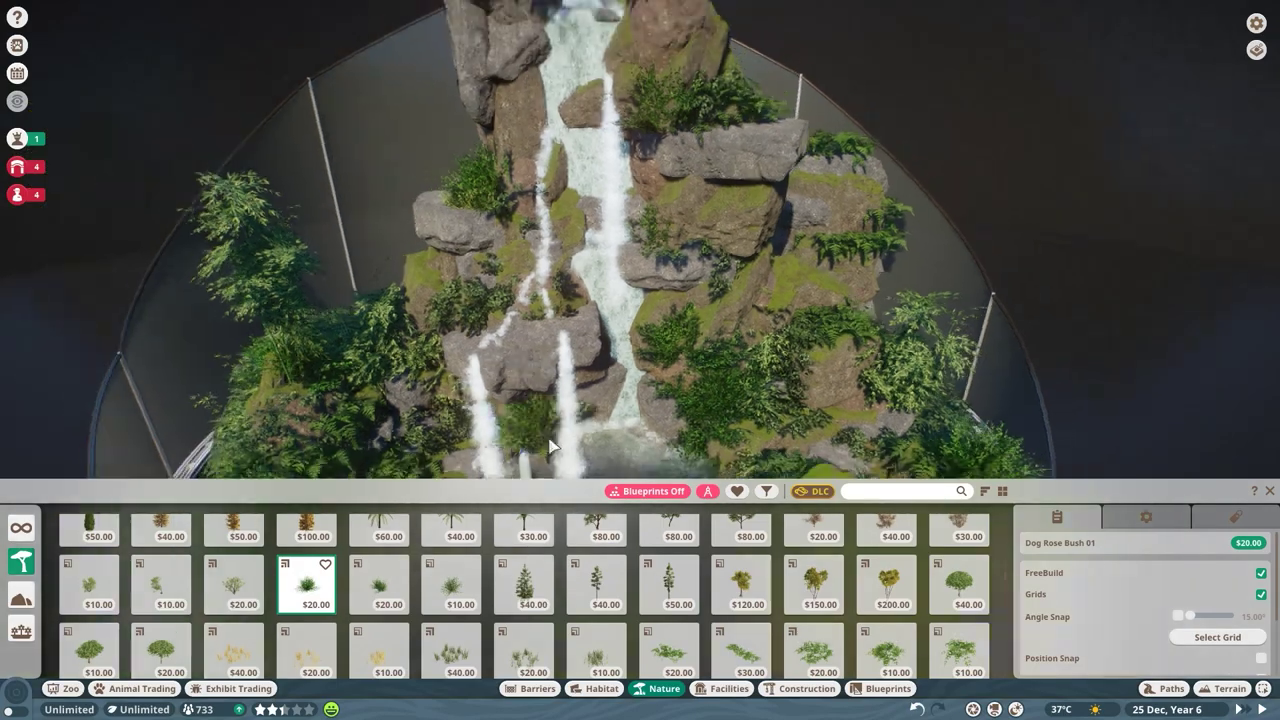
pyautogui.press('e')
pyautogui.scroll(5, 668, 281)
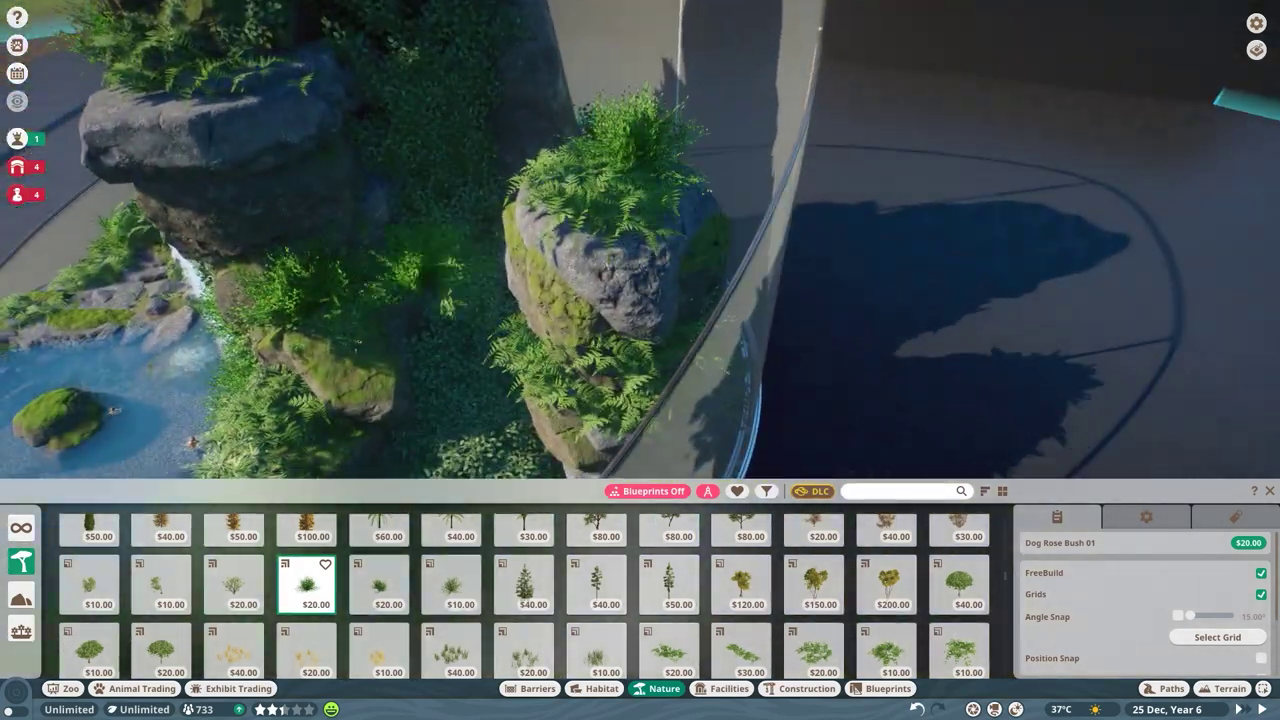
pyautogui.scroll(-3, 666, 274)
pyautogui.press('e')
pyautogui.scroll(-3, 613, 233)
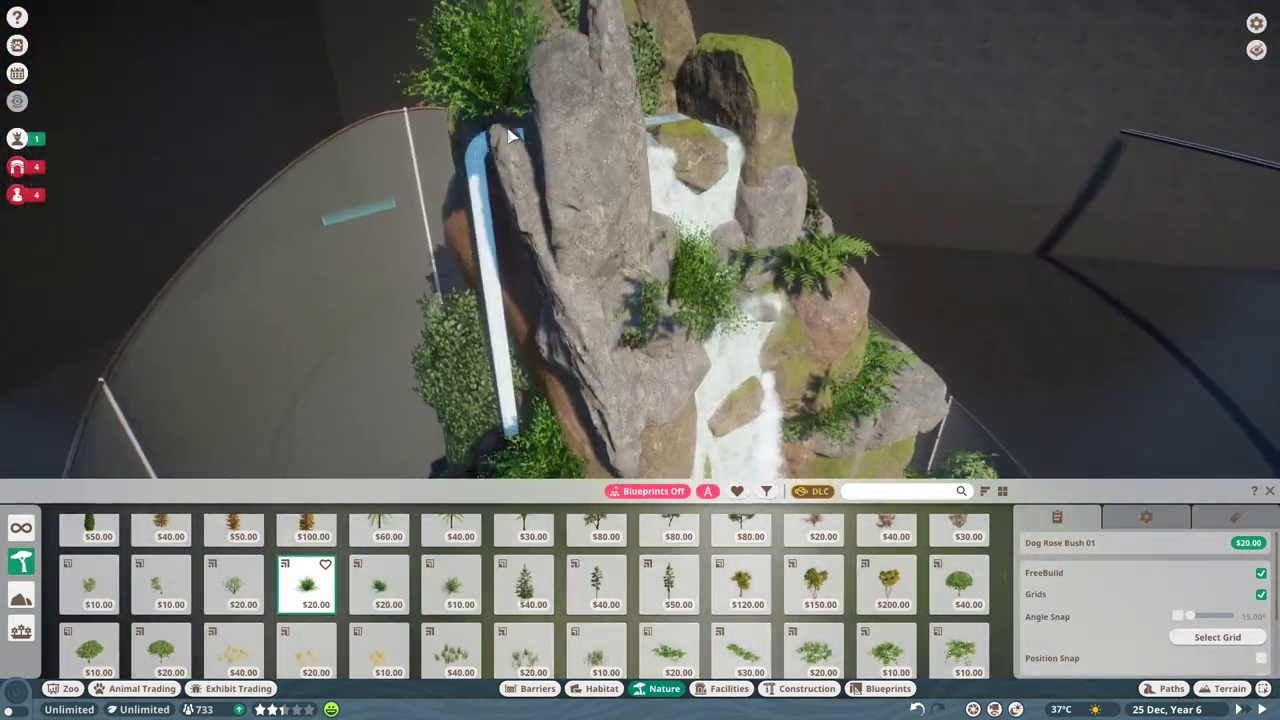
# Step: Add more Arrowwood Bushes around the waterfall and rock pillar, then stop placing them
pyautogui.scroll(-2, 558, 121)
pyautogui.press('e')
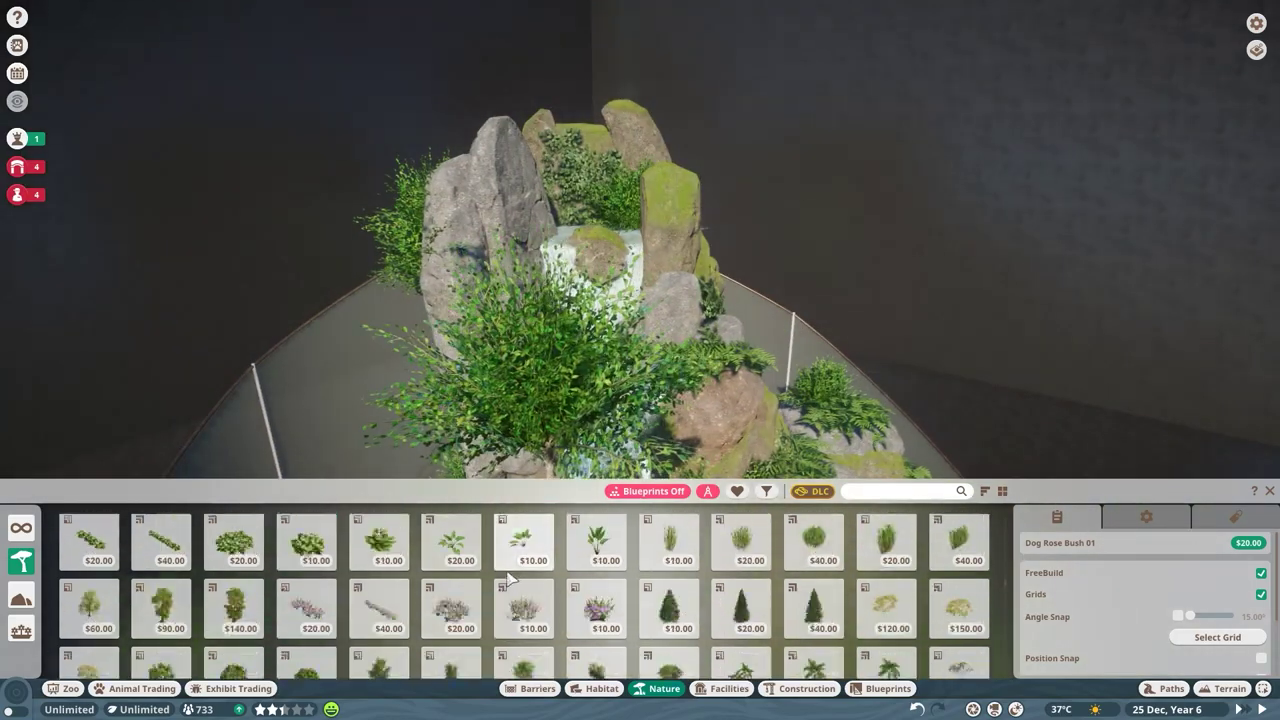
pyautogui.scroll(-2, 651, 205)
pyautogui.press('e')
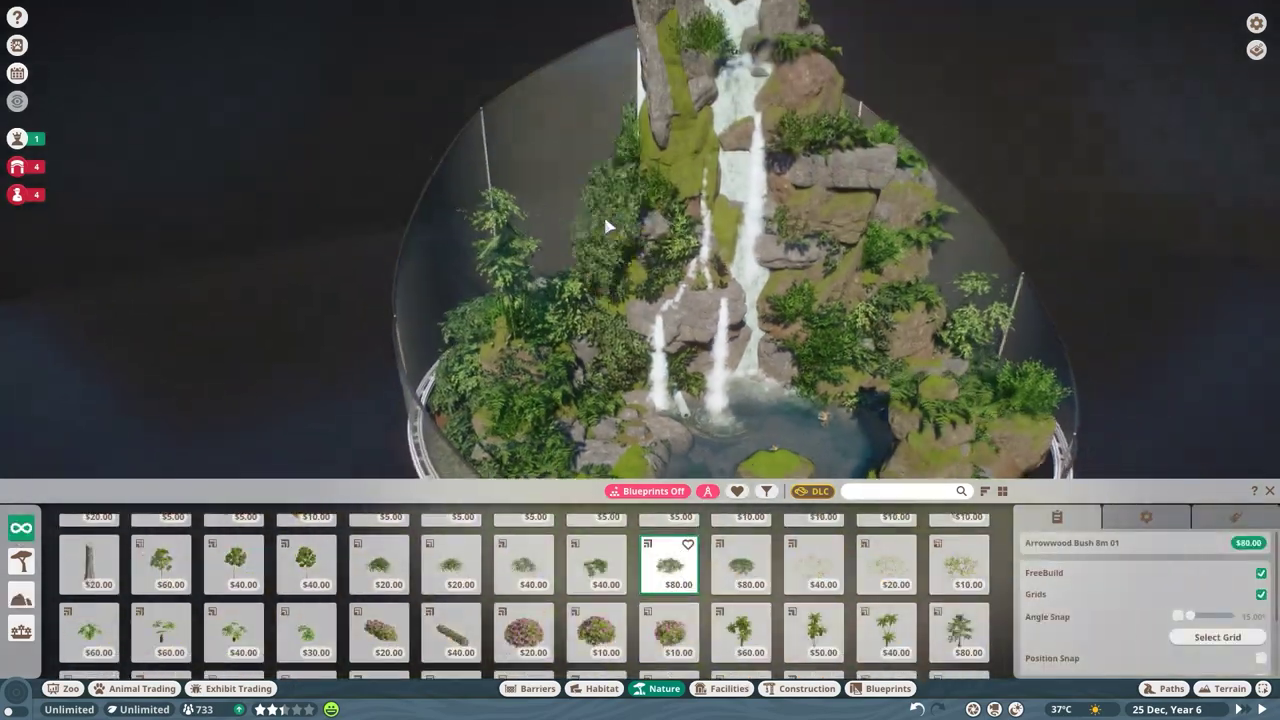
pyautogui.press('Escape')
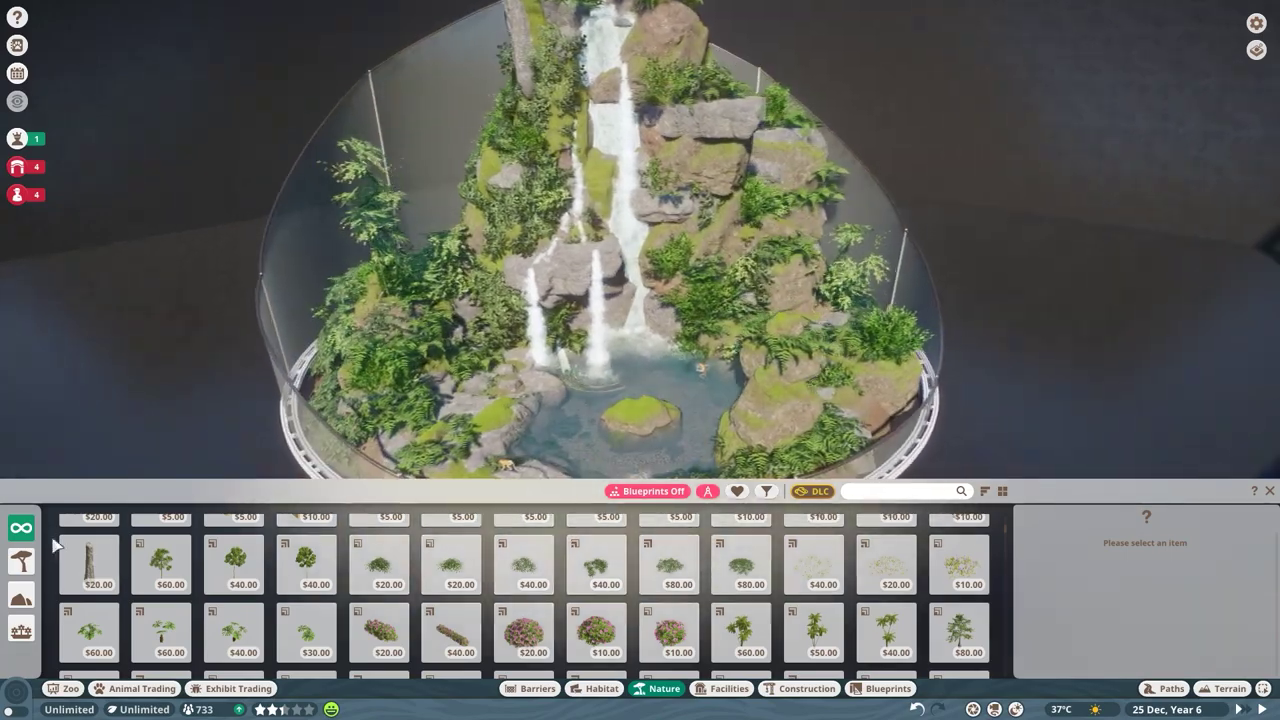
# Step: Stand the tall bare tree trunk beside the dome wall
pyautogui.click(89, 563)
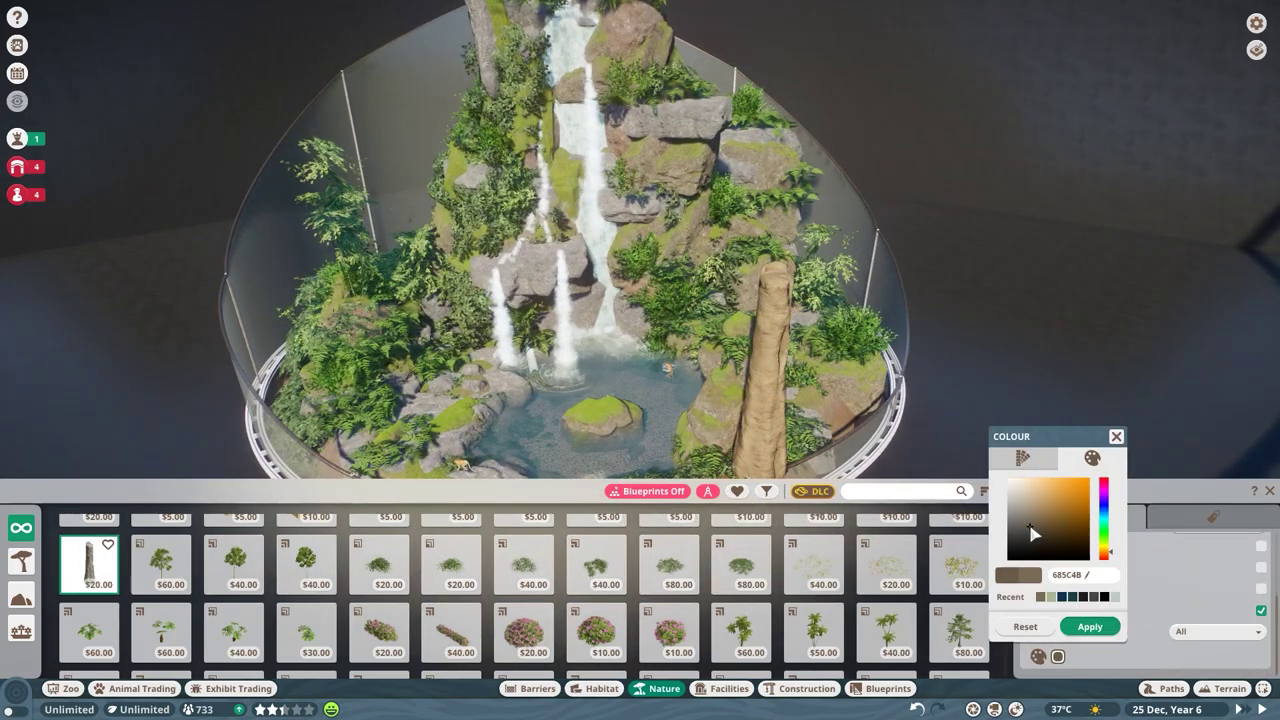
pyautogui.press('q')
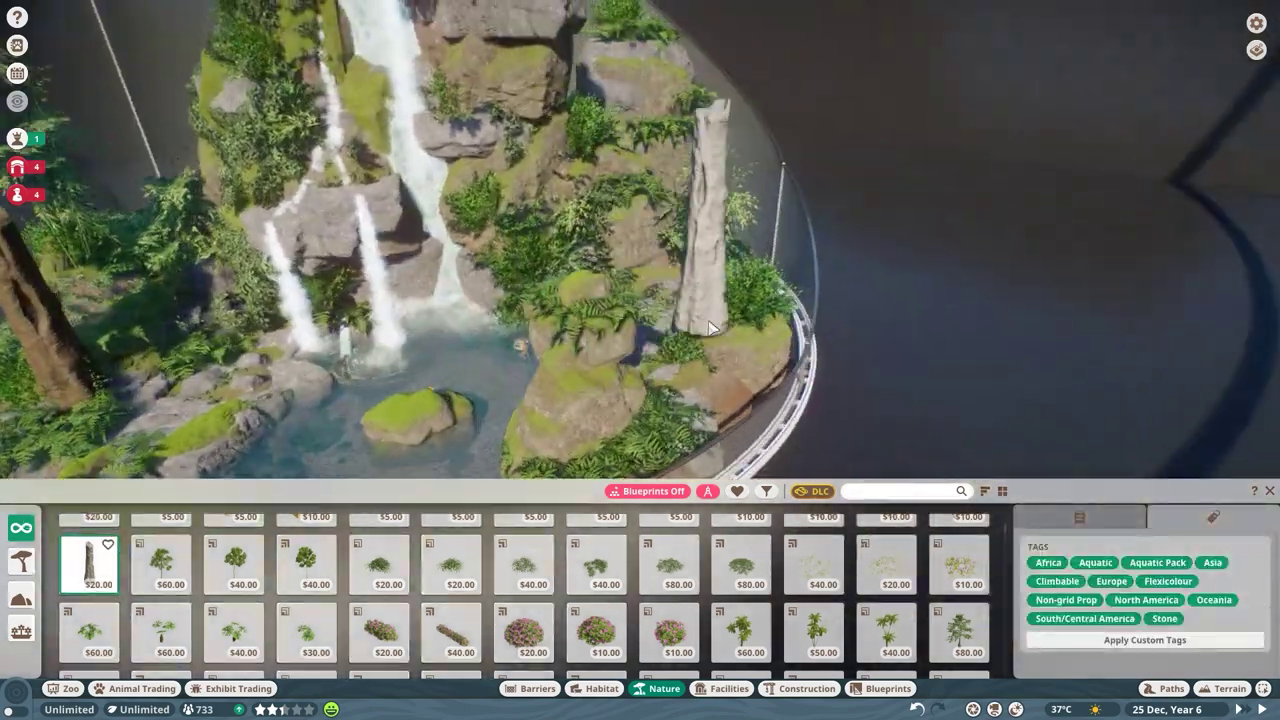
pyautogui.scroll(5, 565, 397)
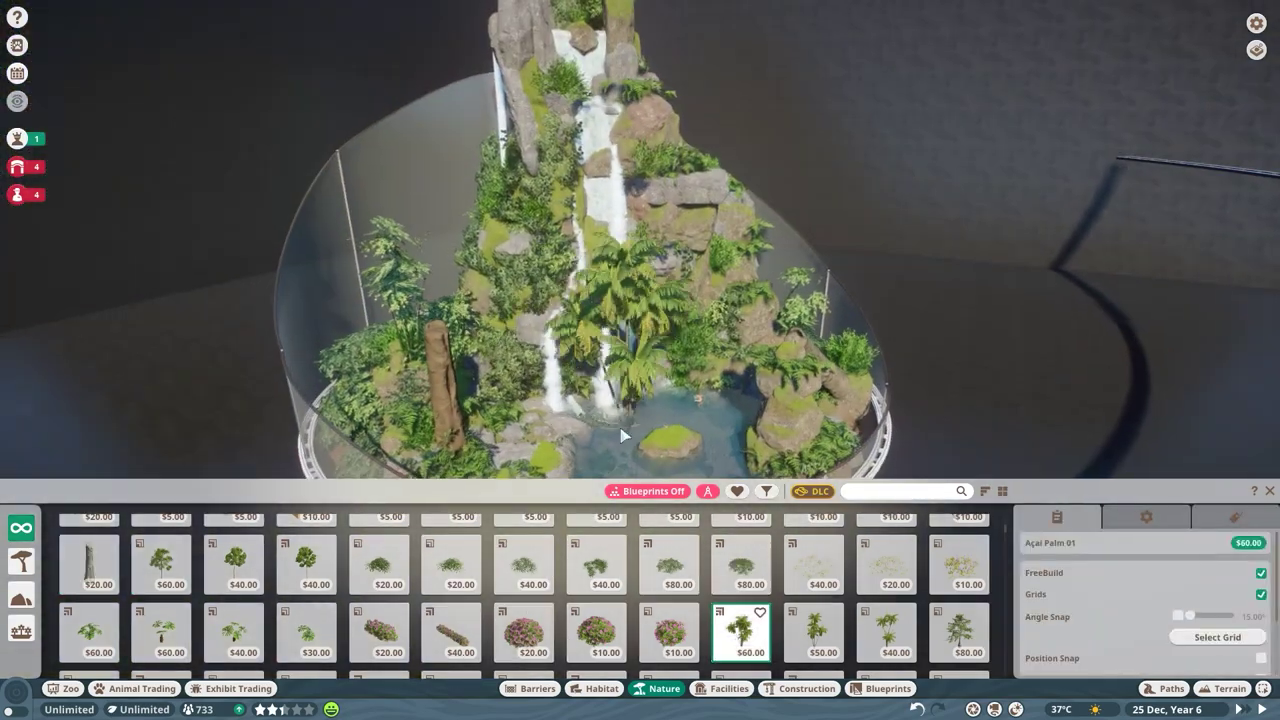
# Step: Plant Australian Fan Palm 01, 03 and 04 on the right-hand rocks
pyautogui.click(89, 631)
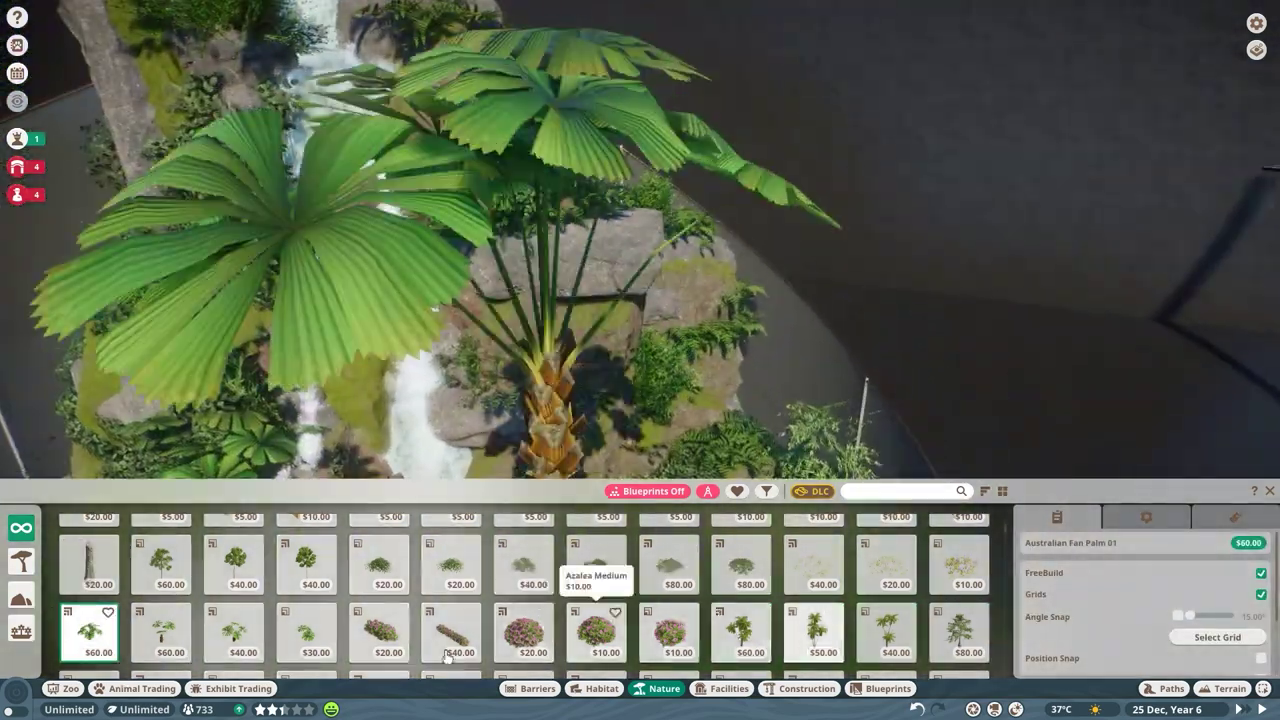
pyautogui.click(233, 631)
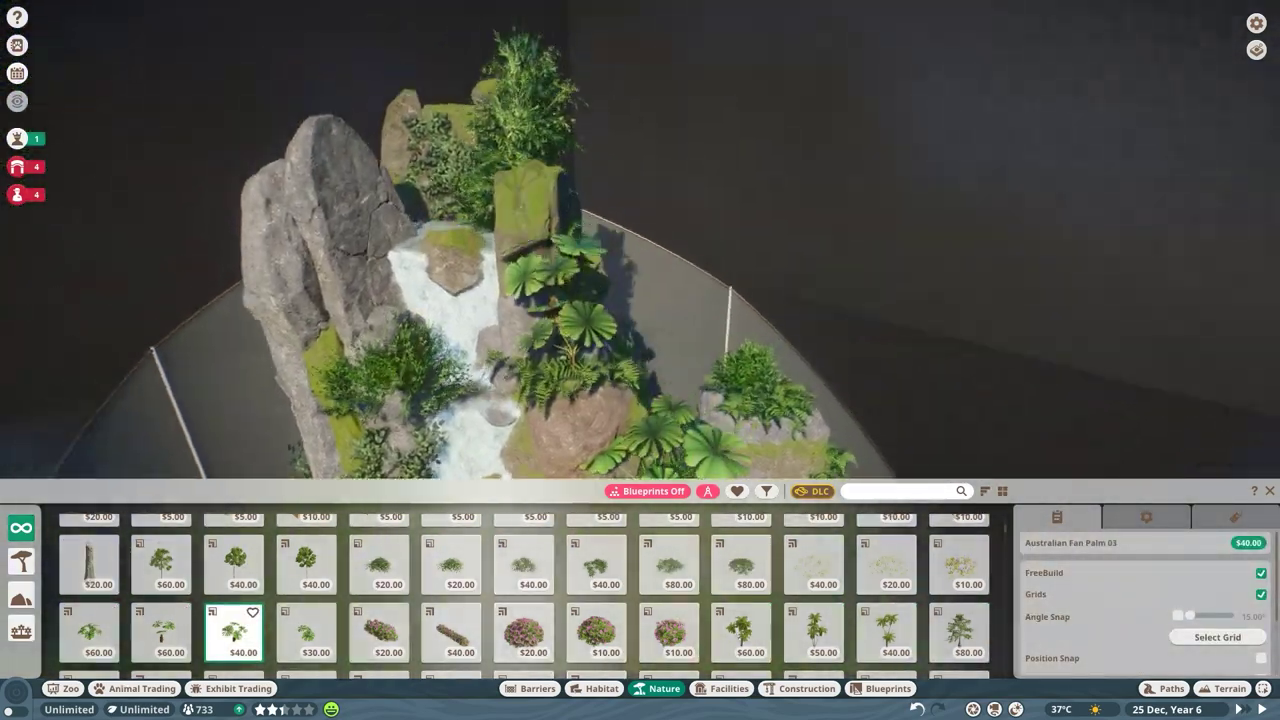
pyautogui.click(306, 631)
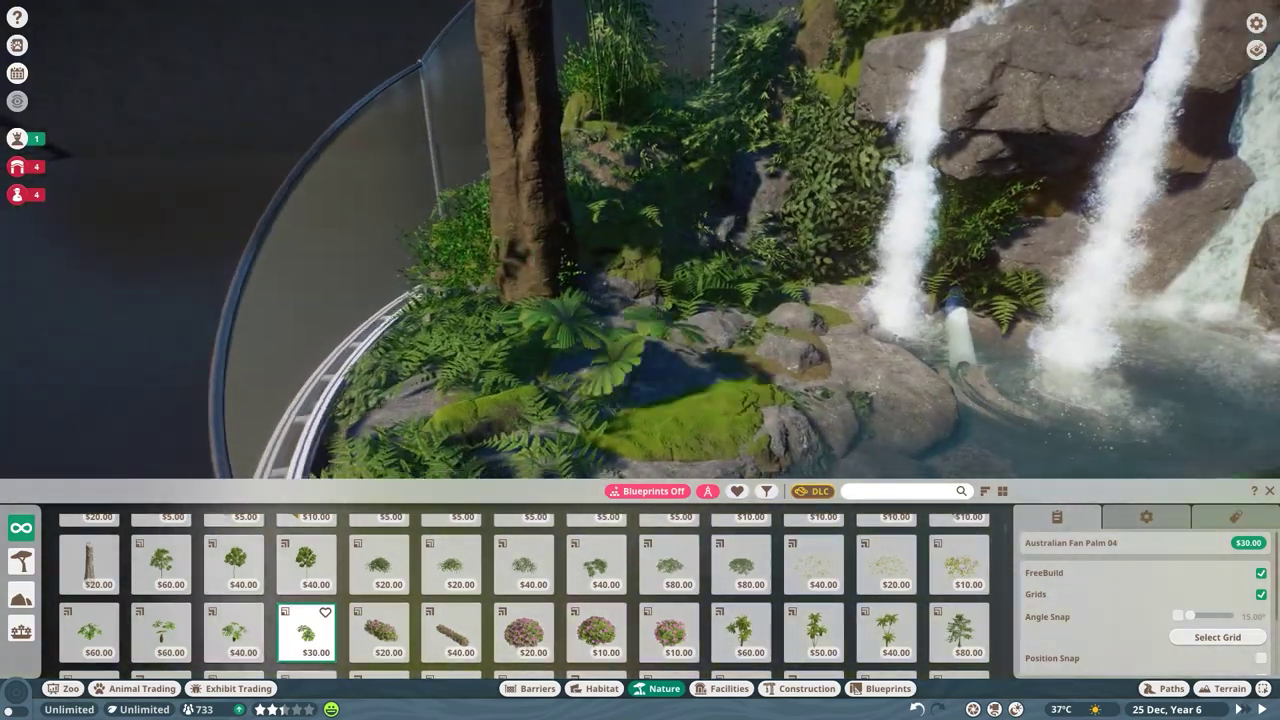
pyautogui.scroll(-1, 306, 560)
pyautogui.rightClick(306, 560)
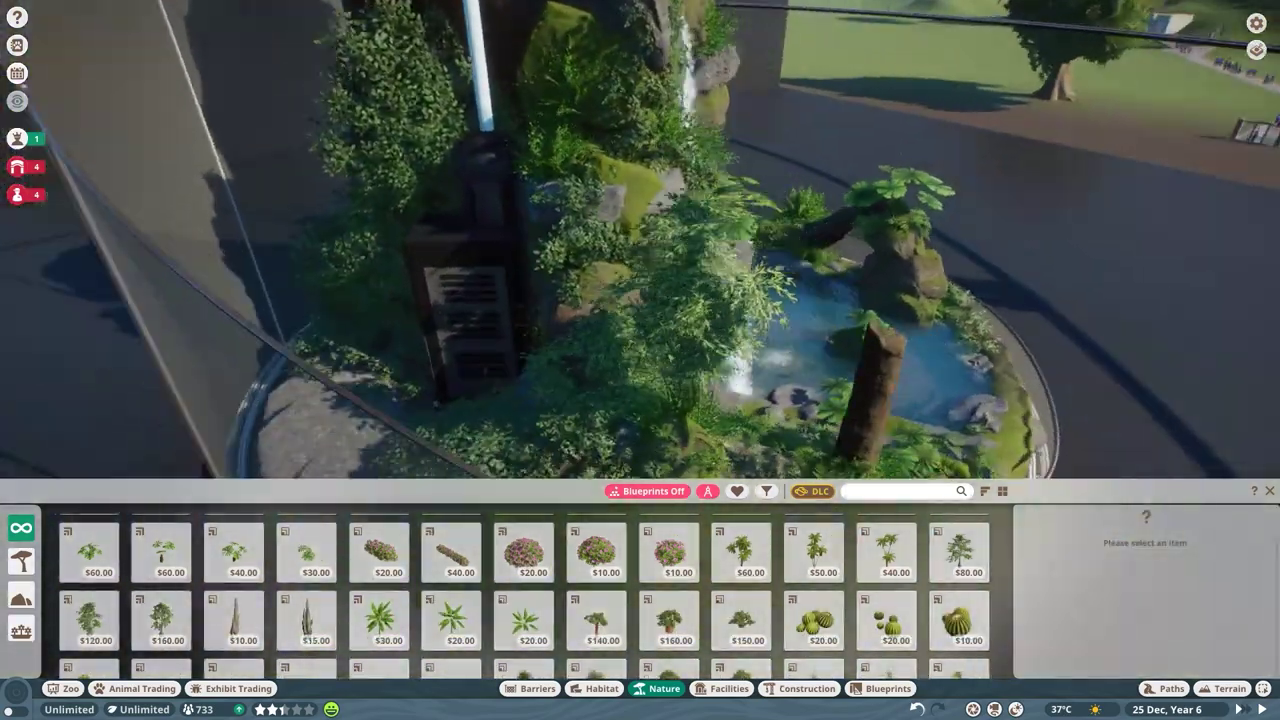
# Step: Plant a Bengal Bamboo 4m Strip around the pool
pyautogui.scroll(-2, 89, 620)
pyautogui.click(89, 631)
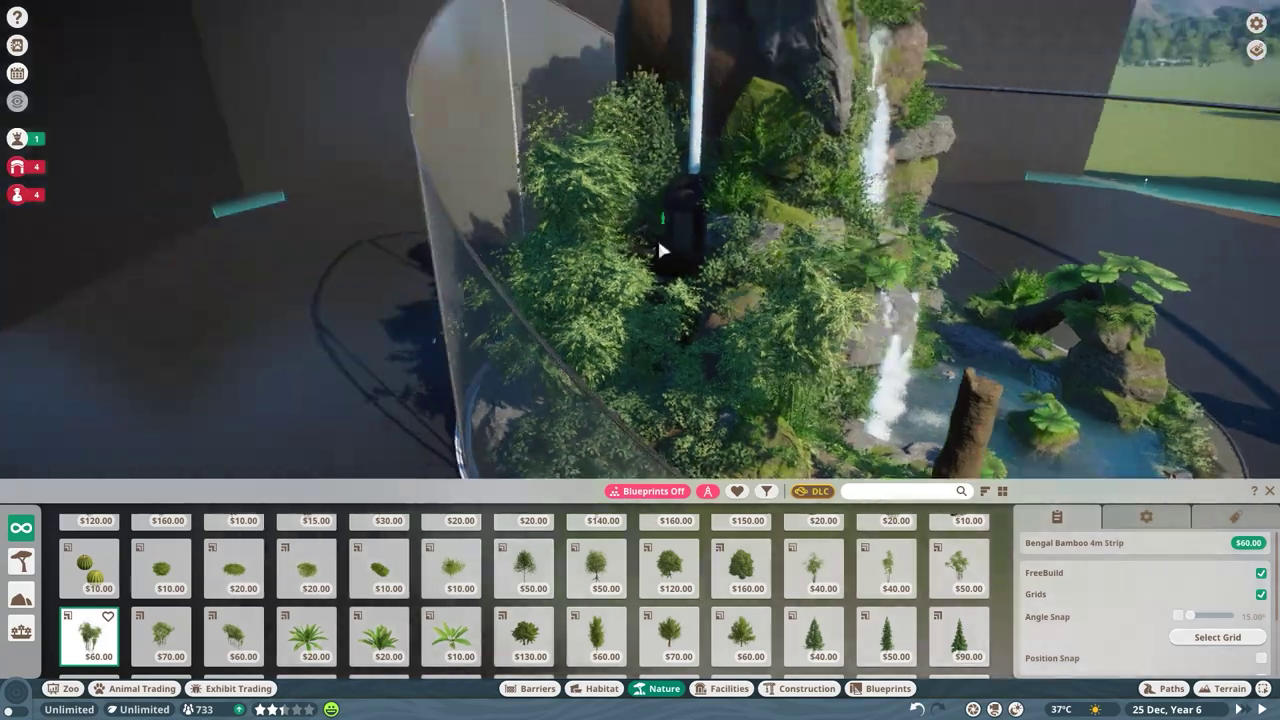
pyautogui.rightClick(657, 250)
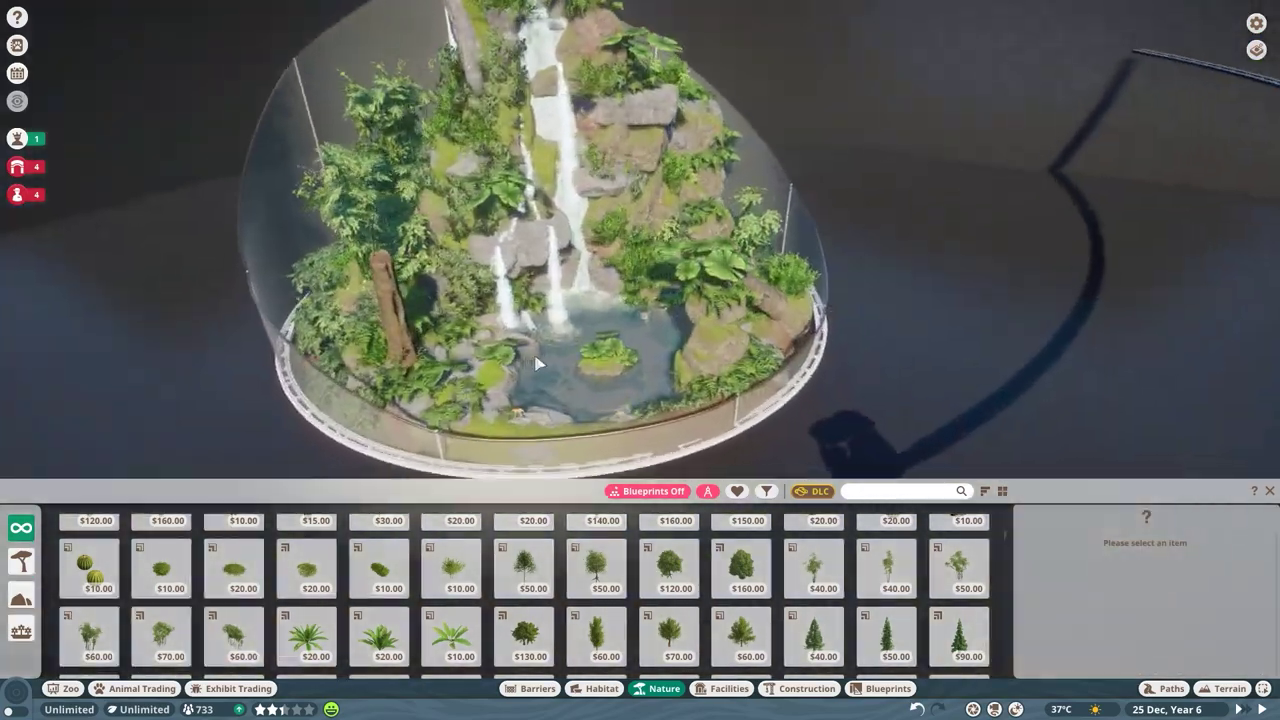
pyautogui.scroll(4, 537, 364)
# Step: Lay Climbable Natural Trunk 4m logs across the pool to the mossy island
pyautogui.click(601, 688)
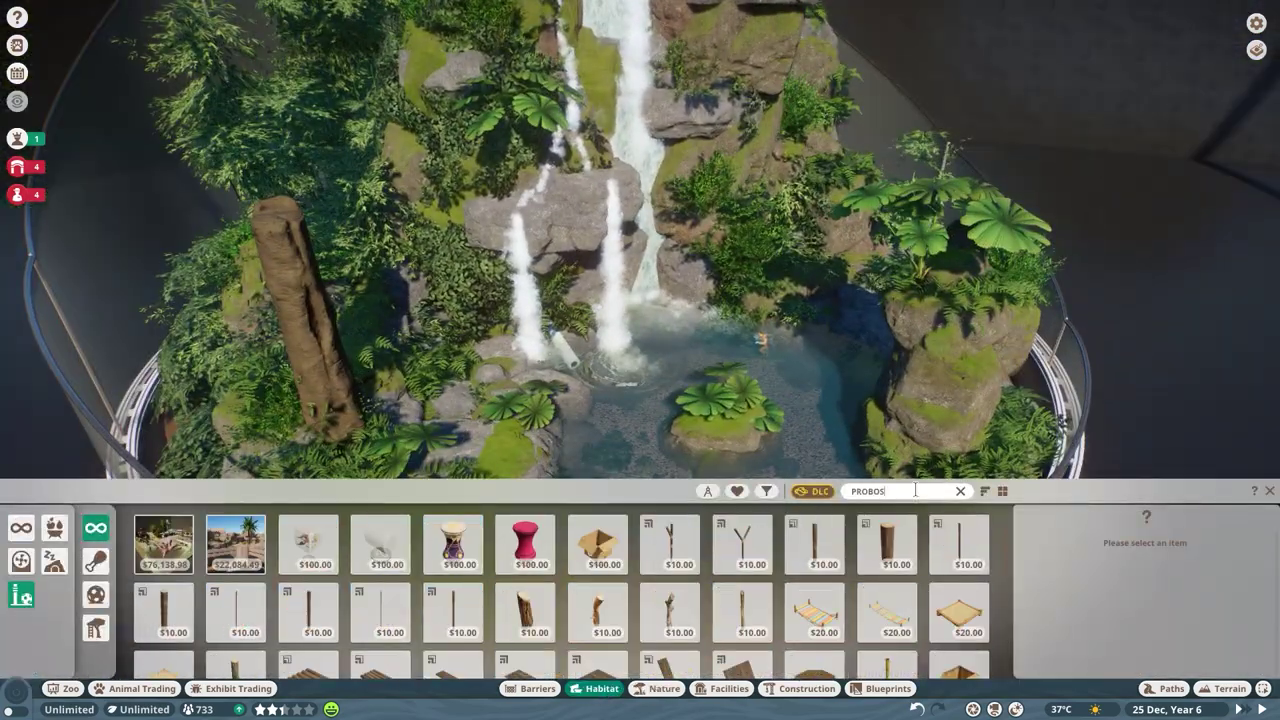
pyautogui.click(958, 570)
pyautogui.scroll(5, 529, 347)
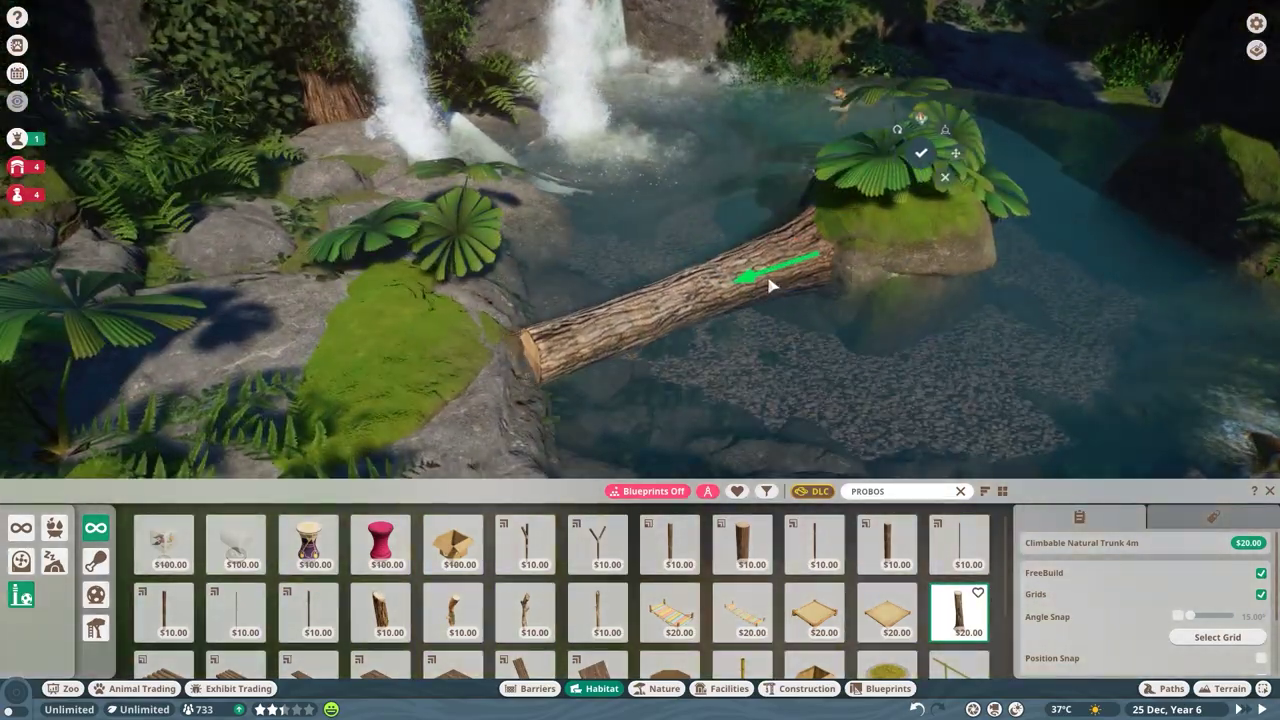
pyautogui.click(497, 310)
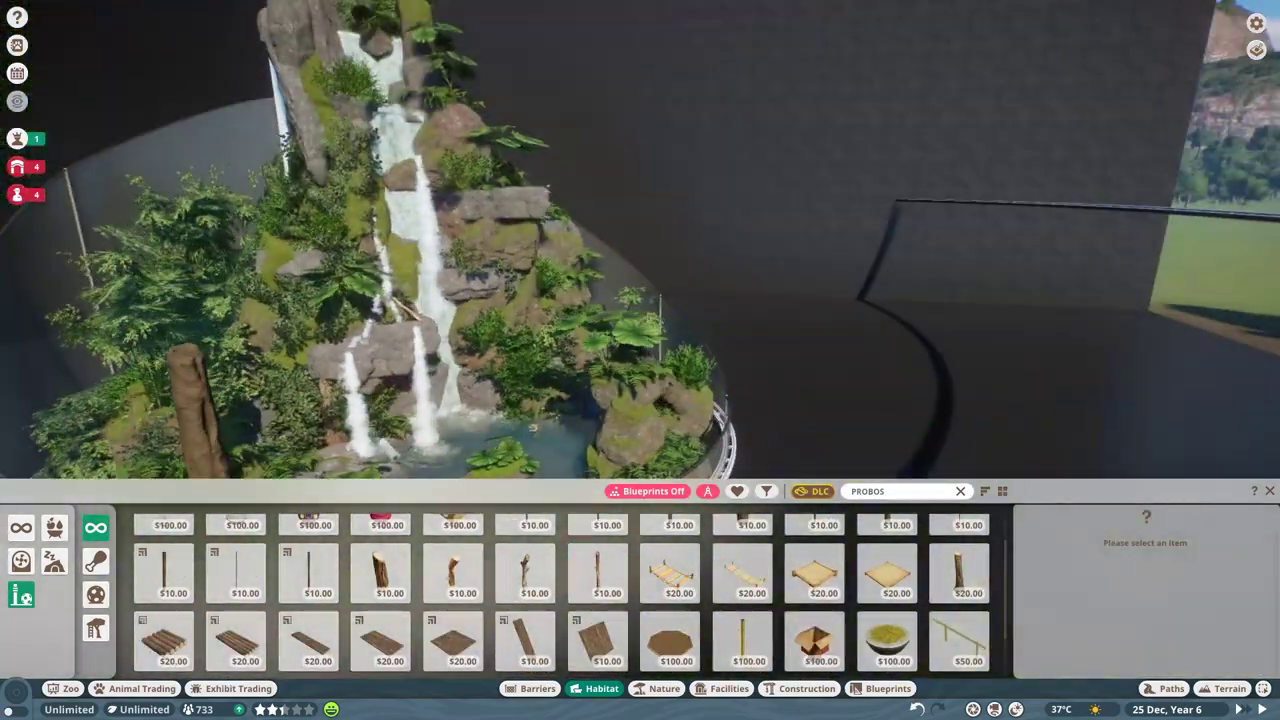
pyautogui.scroll(1, 957, 606)
pyautogui.click(958, 610)
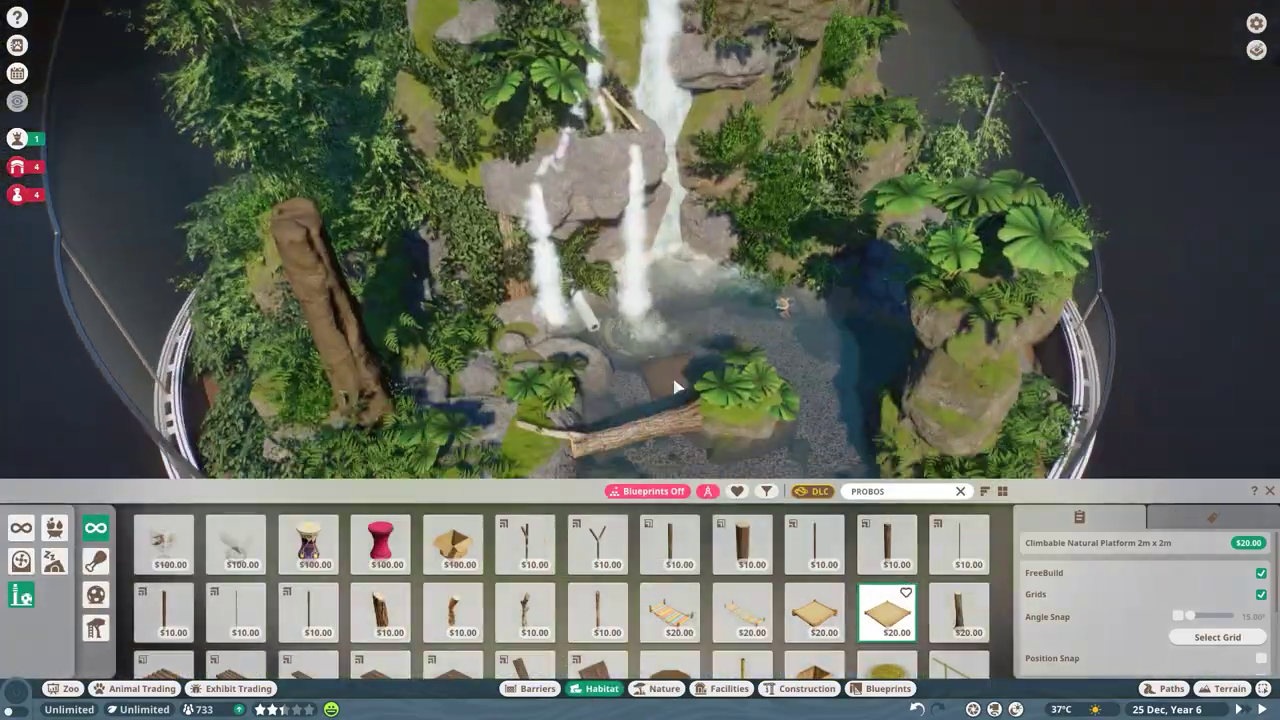
pyautogui.scroll(-3, 1063, 640)
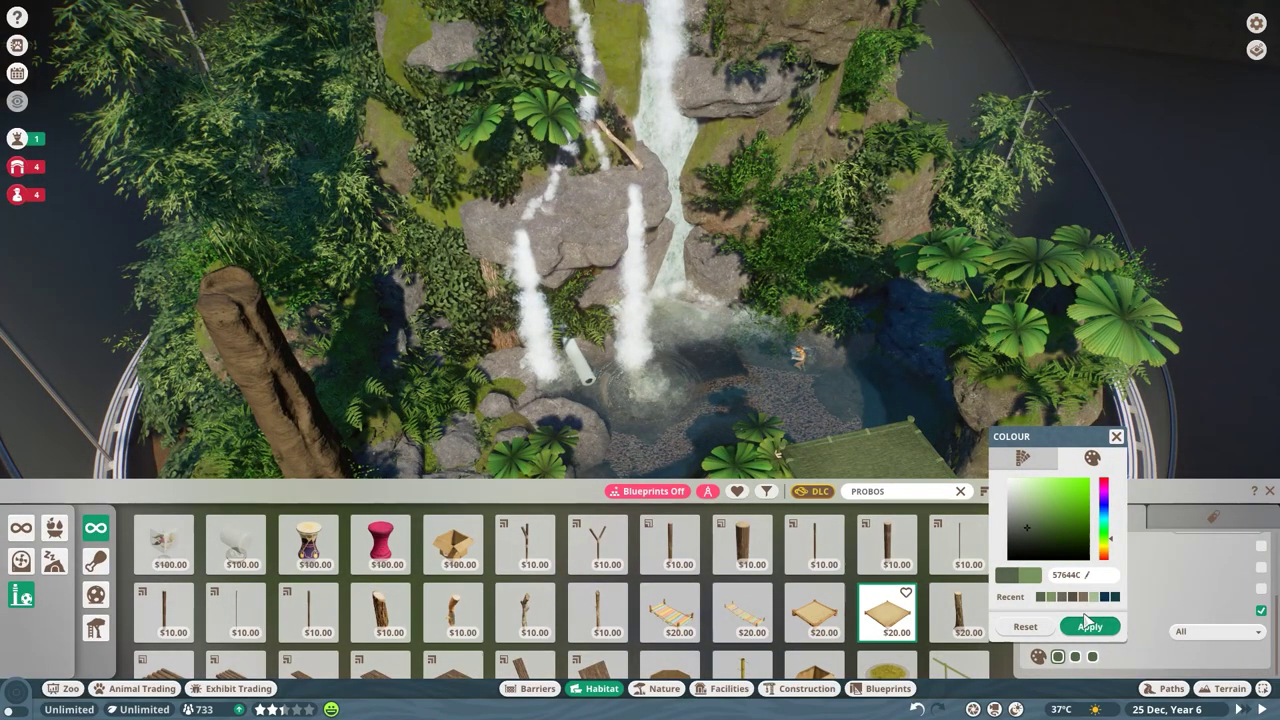